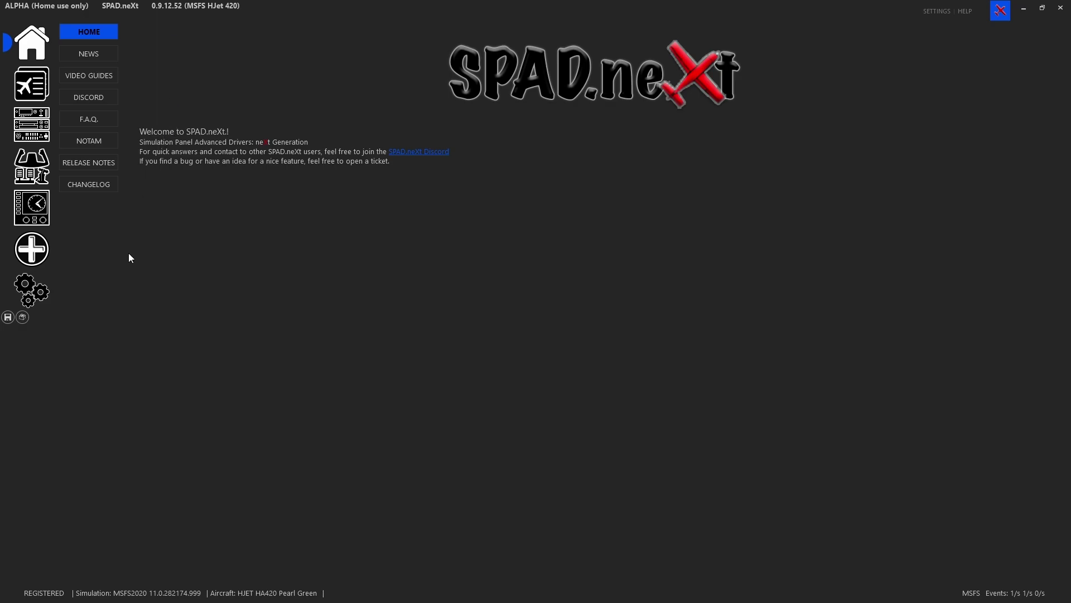
# Step: Check the MIDI device settings for MIDI support and the X-TOUCH MINI's input and output
pyautogui.click(32, 287)
pyautogui.click(93, 140)
pyautogui.click(191, 61)
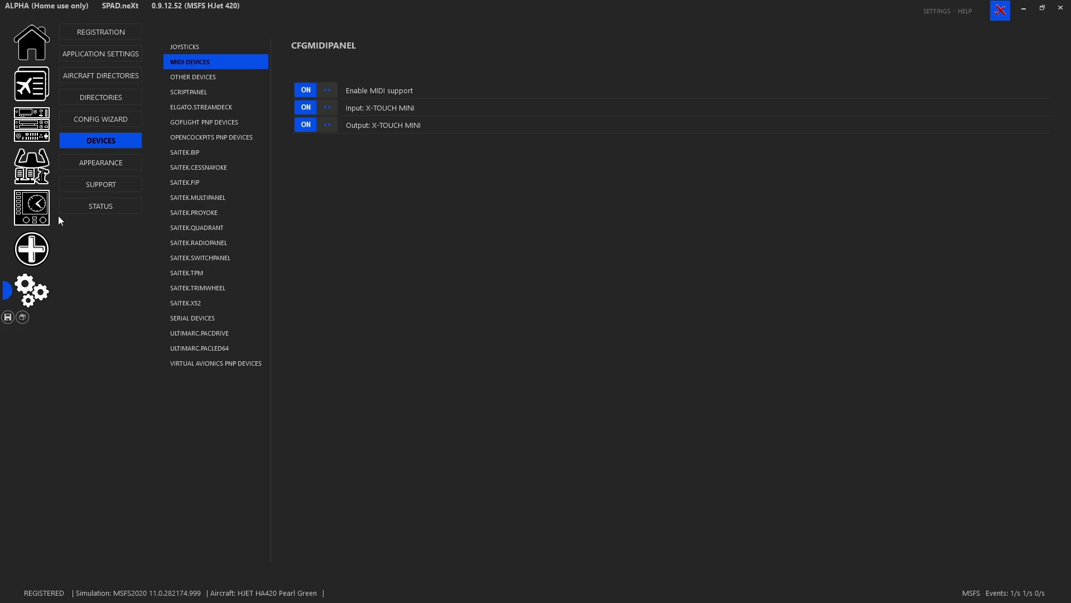
# Step: Open the X-TOUCH MINI's configuration and display the events assigned to control channel CC 10.9
pyautogui.click(32, 124)
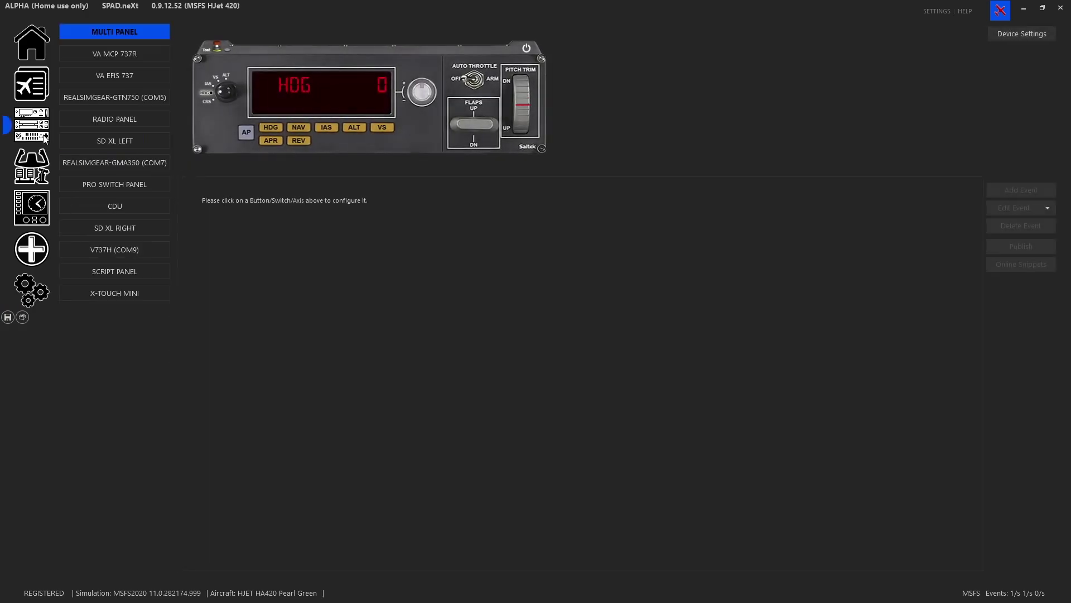
pyautogui.click(125, 292)
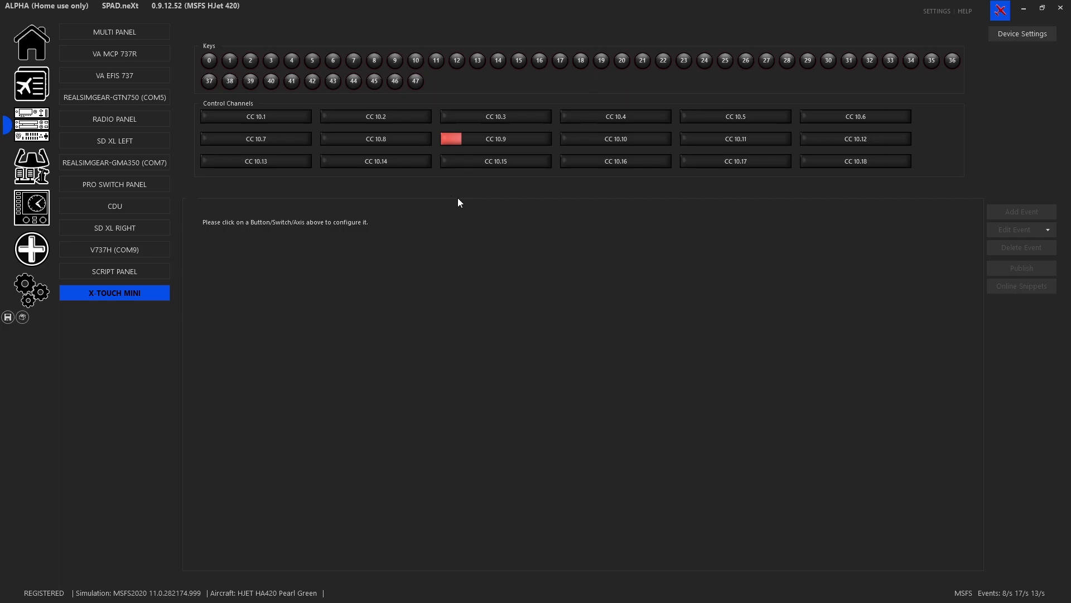
pyautogui.click(499, 140)
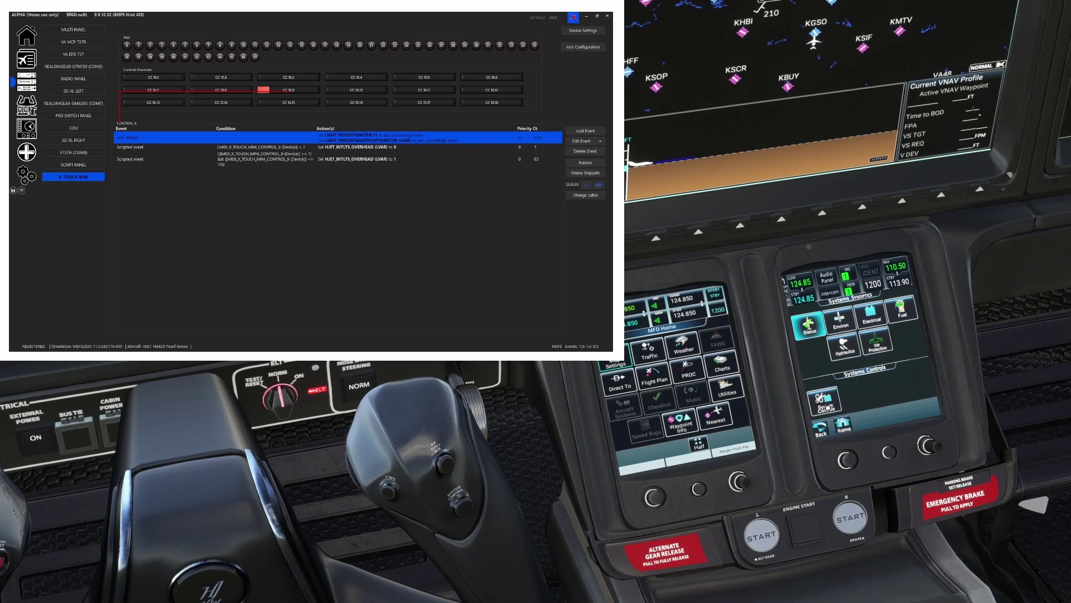
# Step: Switch to the simulator cockpit, open the Interior Lights page on the touchscreen, and toggle the Cockpit Overhead light
pyautogui.click(829, 408)
pyautogui.click(863, 333)
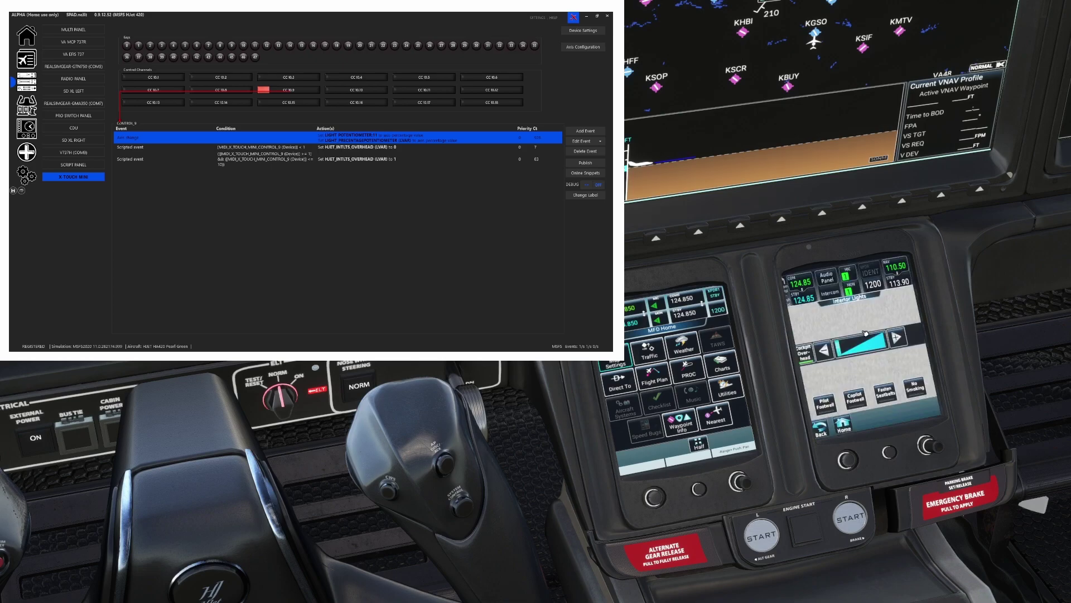
pyautogui.click(805, 357)
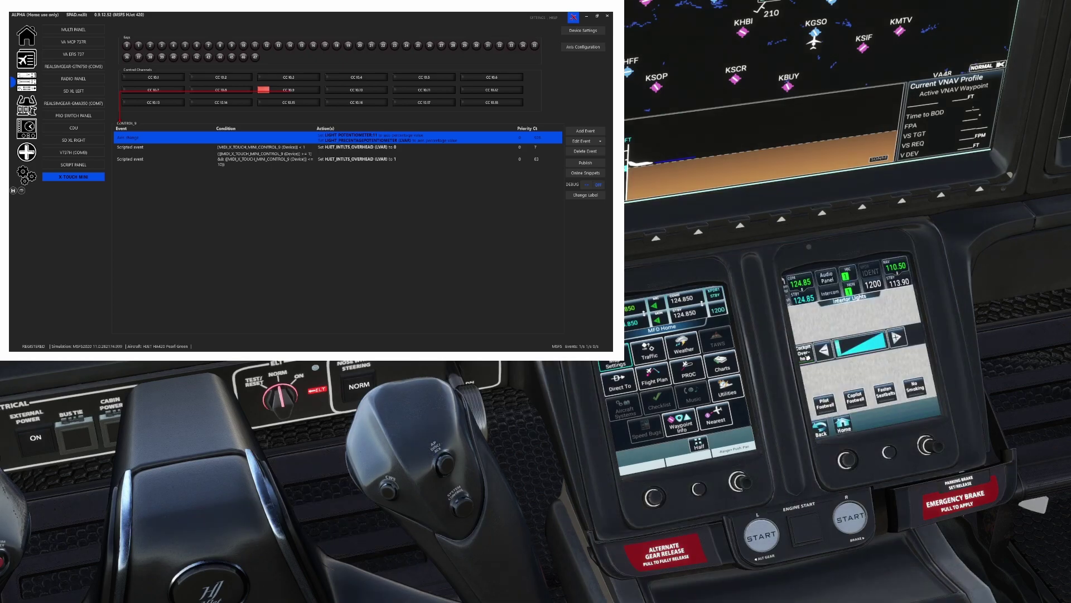
pyautogui.click(805, 358)
# Step: Switch to SPAD.neXt, undock the Data Monitor into its own window, and place it over the main window
pyautogui.click(30, 155)
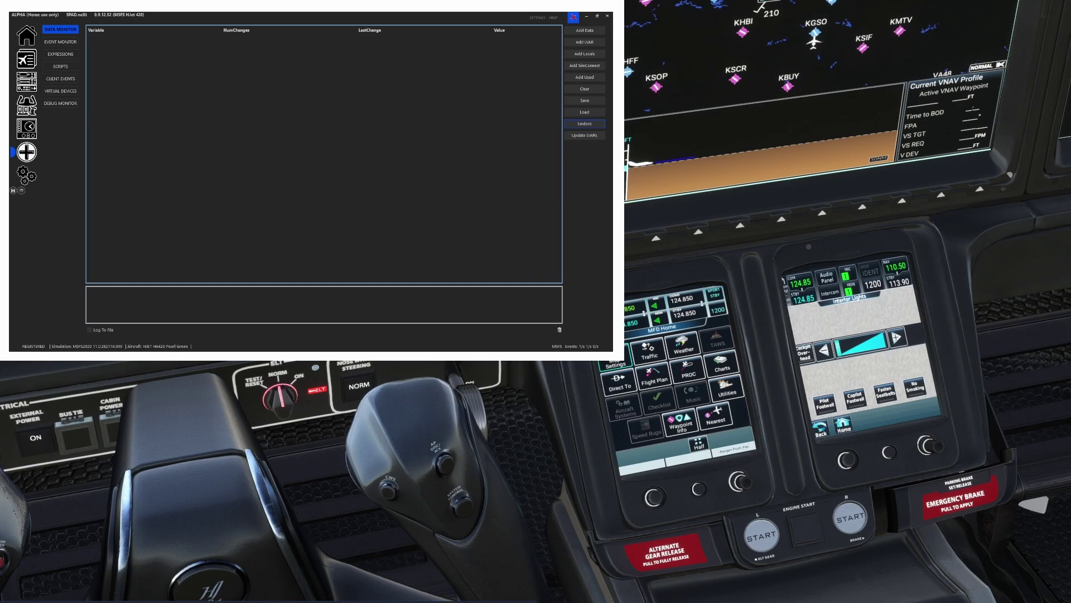
pyautogui.click(585, 124)
pyautogui.moveTo(450, 181); pyautogui.dragTo(10, 138)
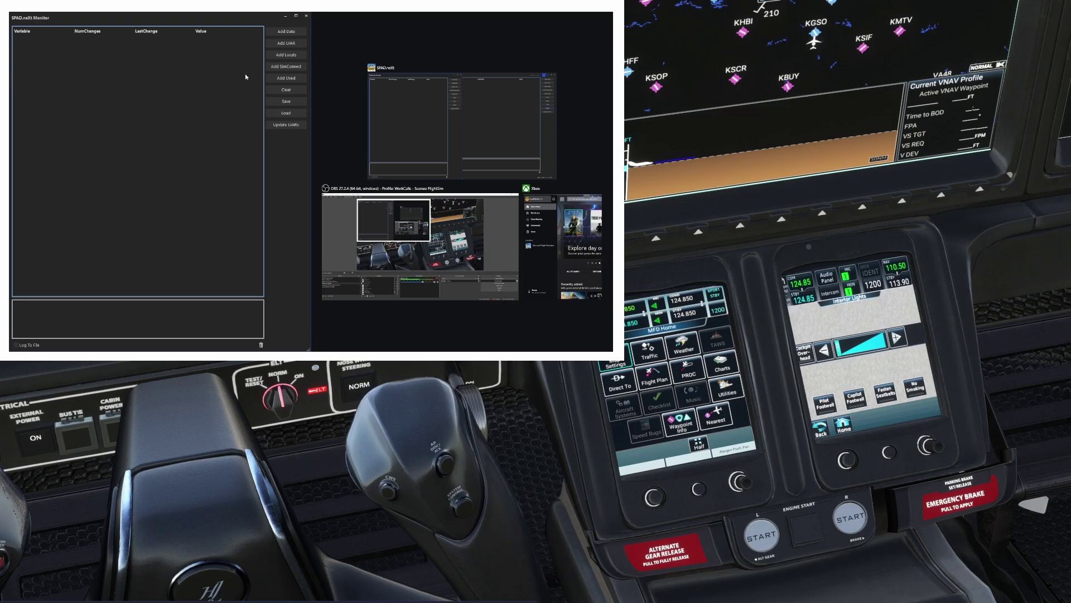
pyautogui.moveTo(249, 20); pyautogui.dragTo(294, 21)
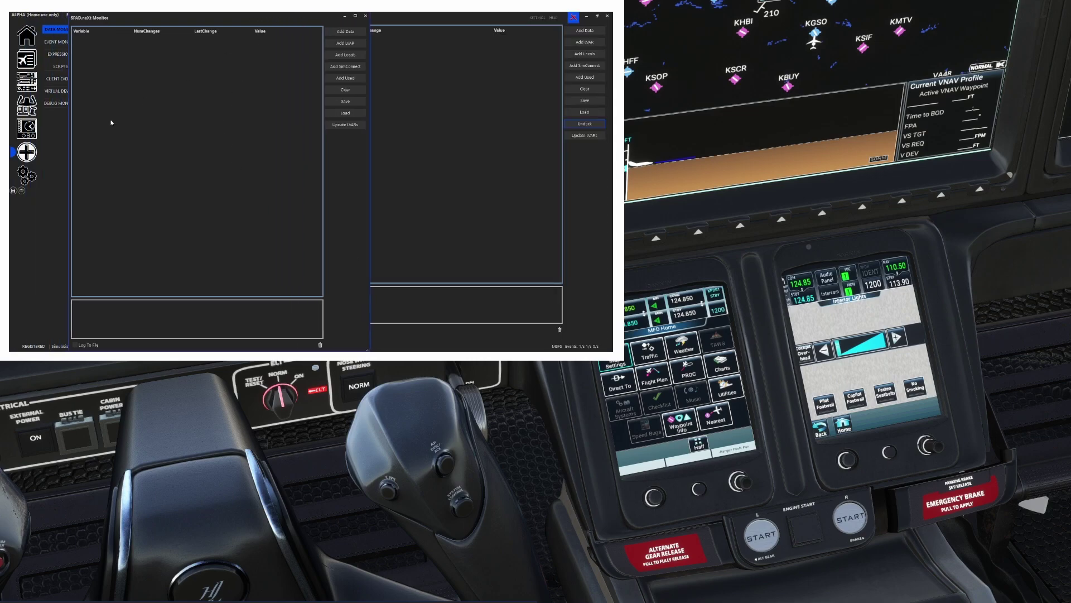
# Step: Undock the Event Monitor beside the Data Monitor and return the main window to the X-TOUCH MINI device
pyautogui.click(54, 42)
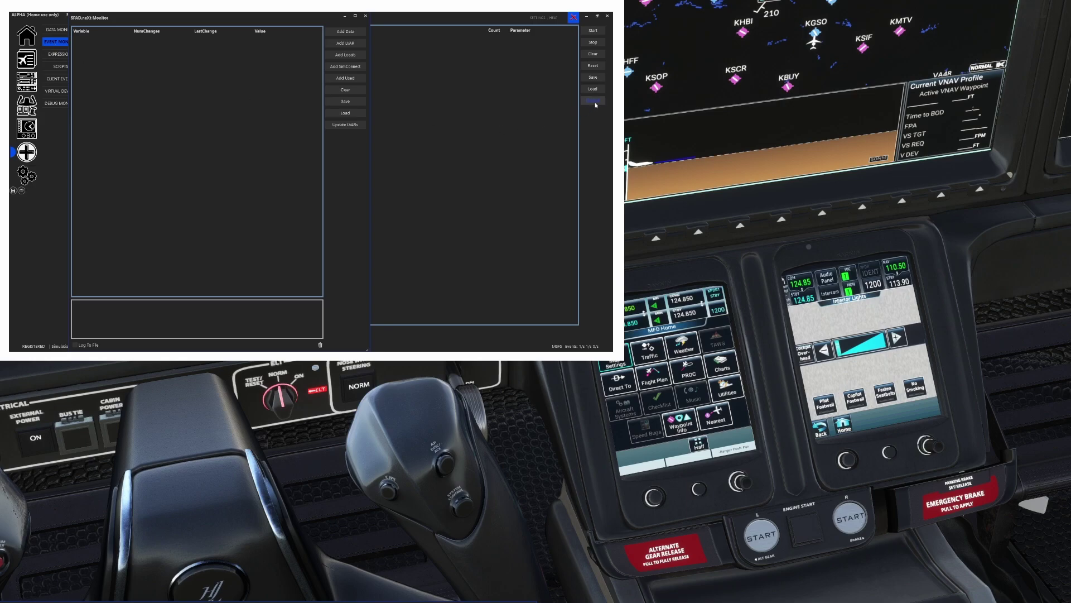
pyautogui.click(593, 102)
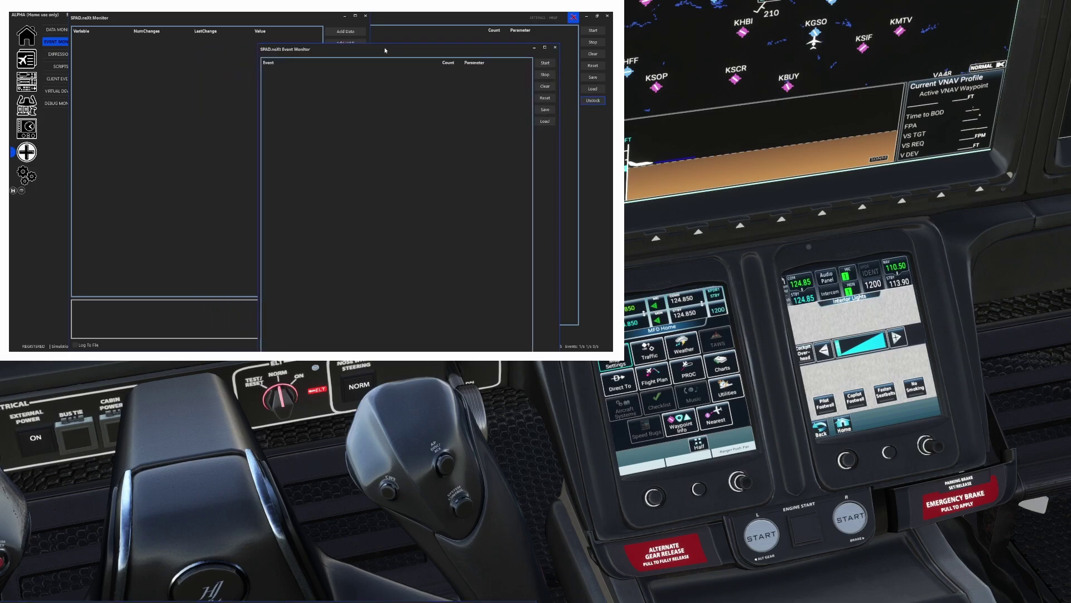
pyautogui.click(27, 81)
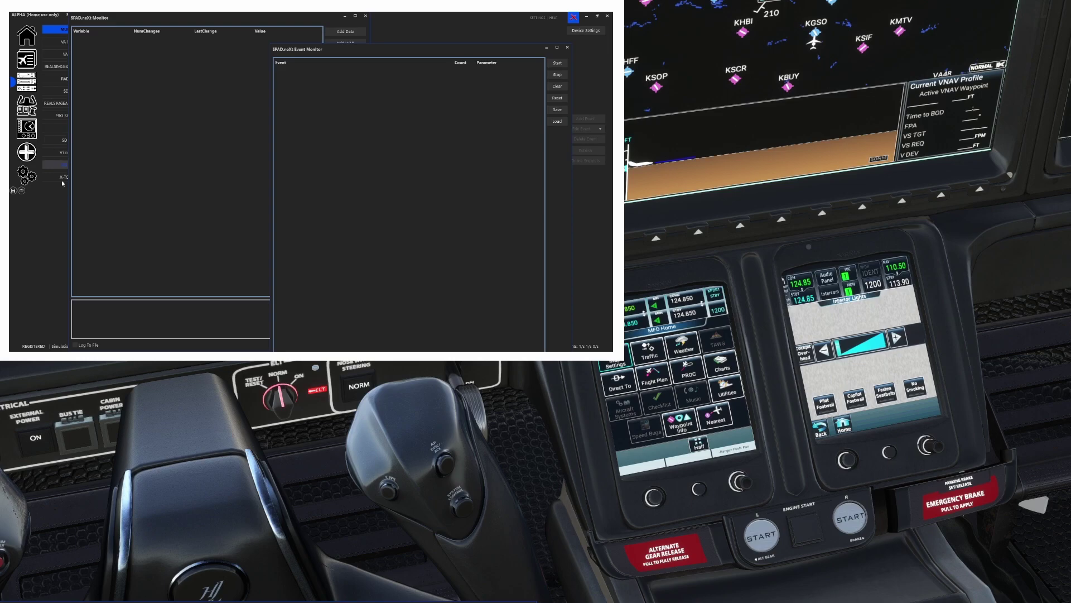
pyautogui.click(61, 176)
pyautogui.moveTo(389, 49); pyautogui.dragTo(410, 36)
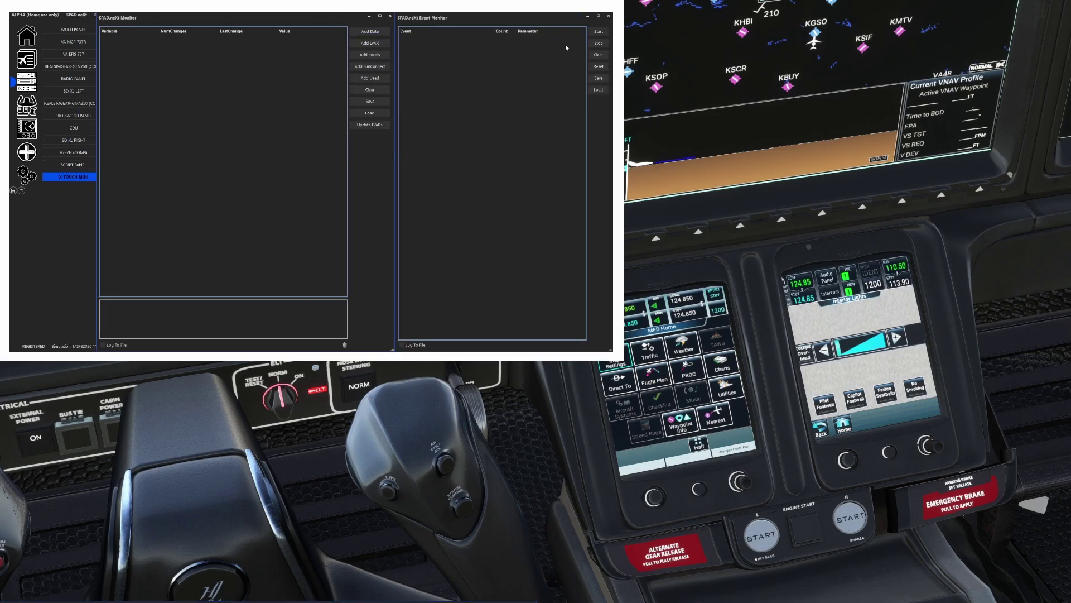
# Step: Start event monitoring and filter out the recurring THROTTLE1_SET and leveler-off background events
pyautogui.click(600, 34)
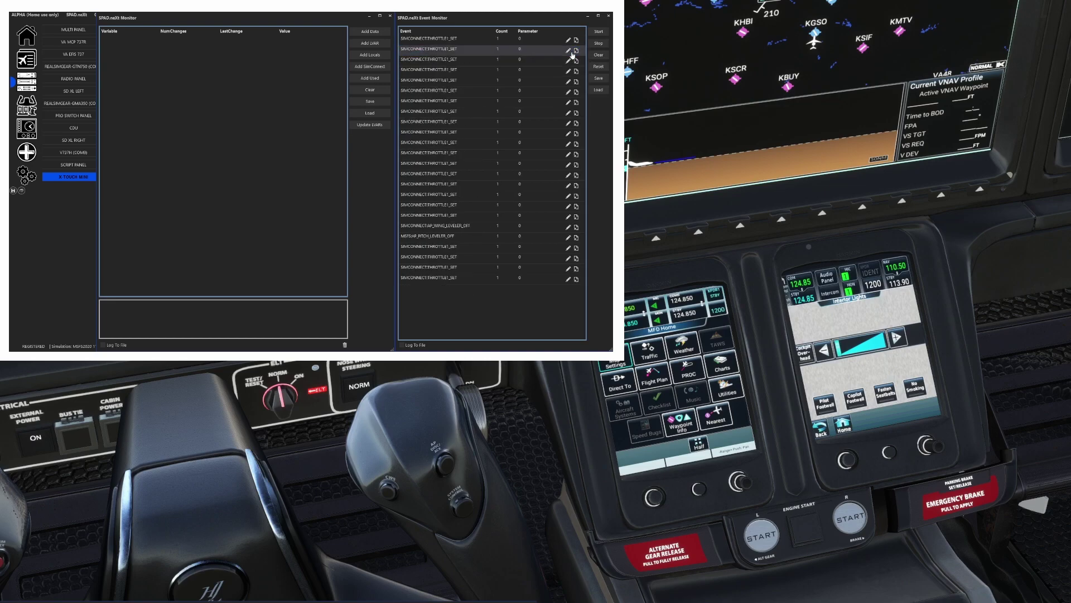
pyautogui.click(572, 54)
pyautogui.click(573, 53)
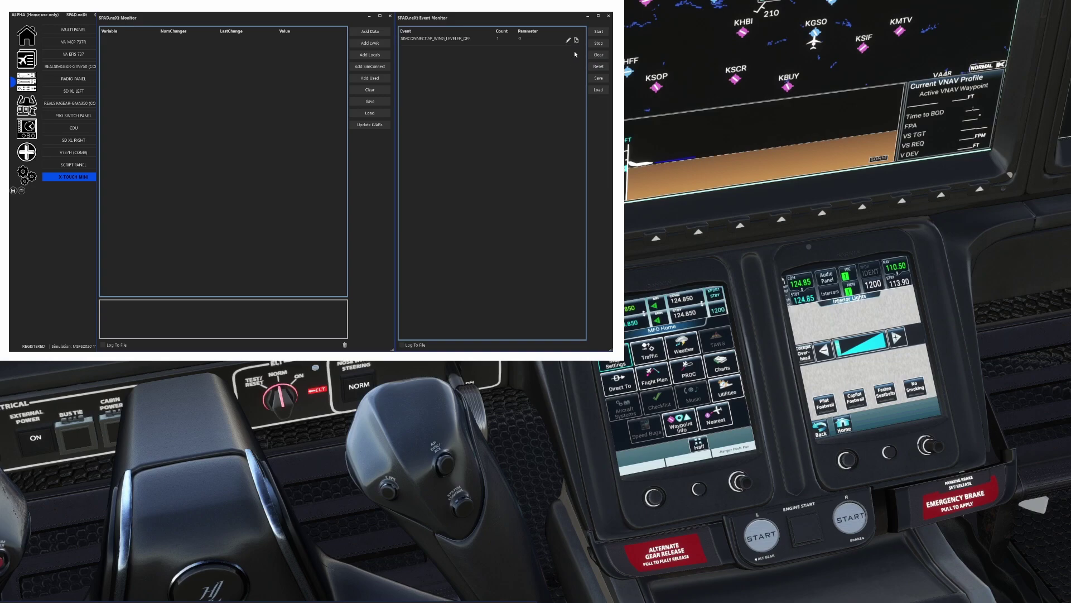
pyautogui.click(576, 40)
pyautogui.click(592, 34)
# Step: Add the LVARs to the Data Monitor, enlarge its log area, and sort the variables by most recent change
pyautogui.click(353, 43)
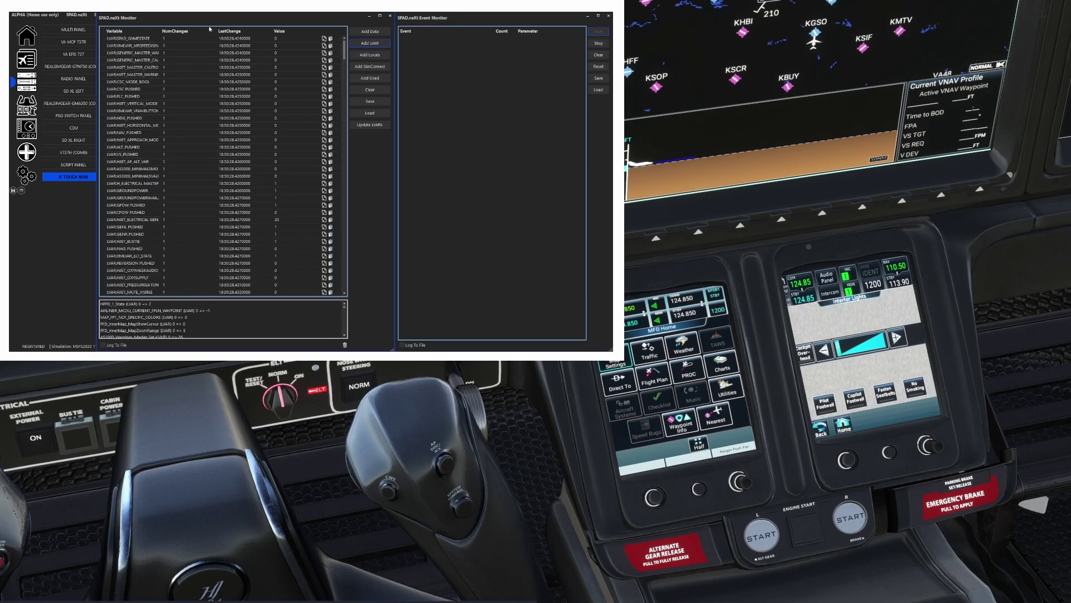
pyautogui.moveTo(214, 298); pyautogui.dragTo(213, 256)
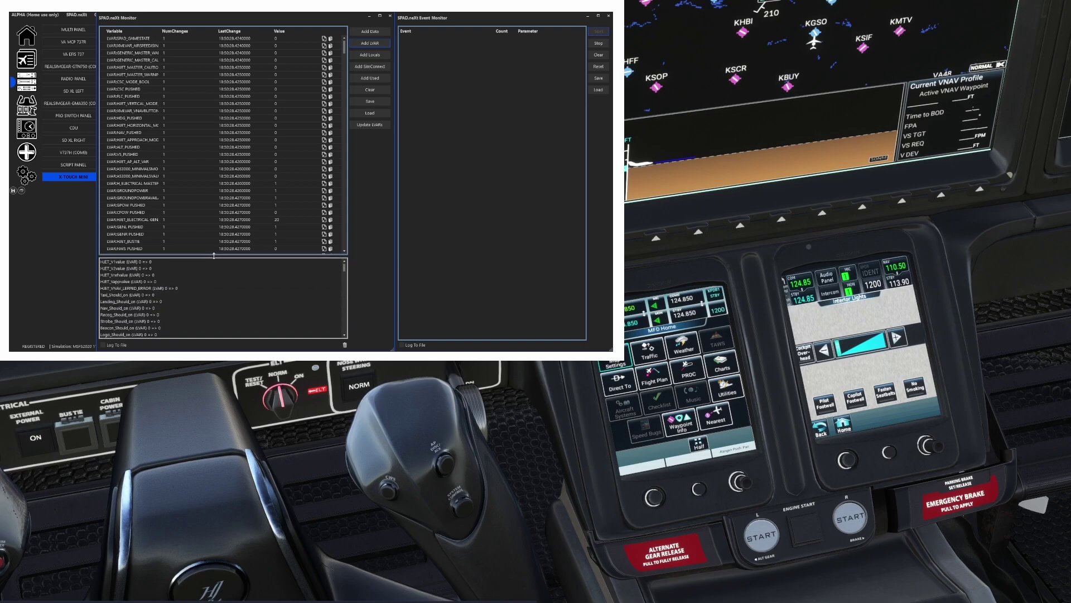
pyautogui.click(229, 32)
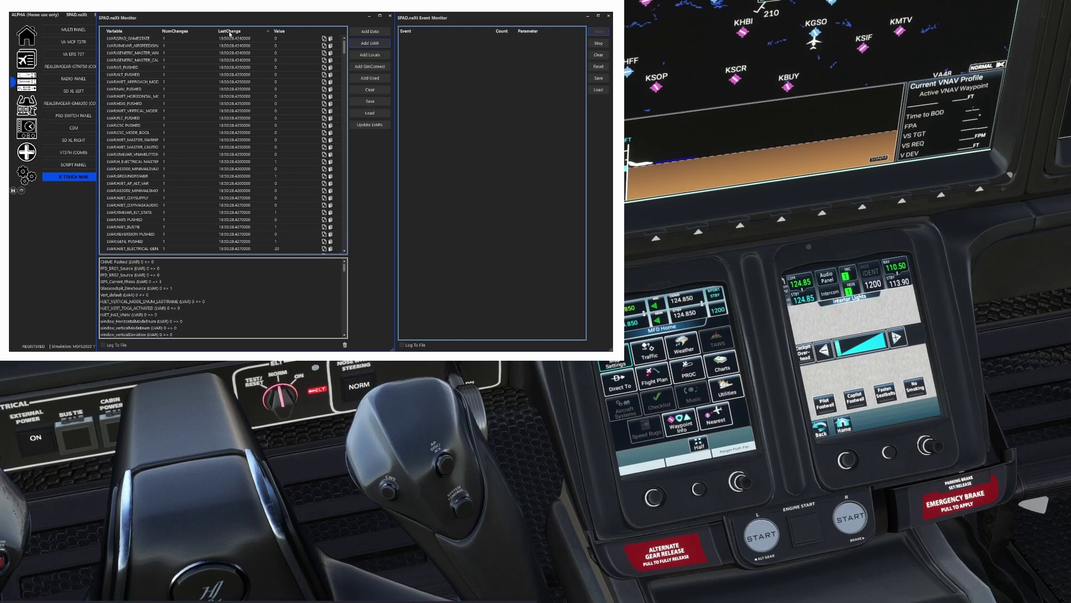
pyautogui.click(237, 32)
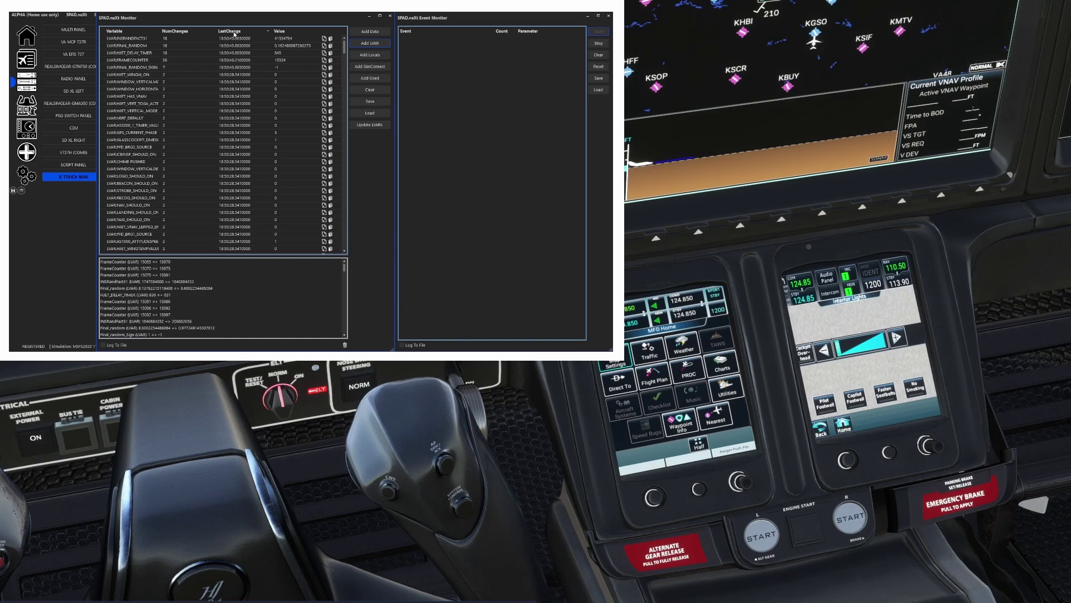
# Step: Remove the constantly changing random, delay timer and frame counter variables from the Data Monitor and clear its log
pyautogui.click(325, 39)
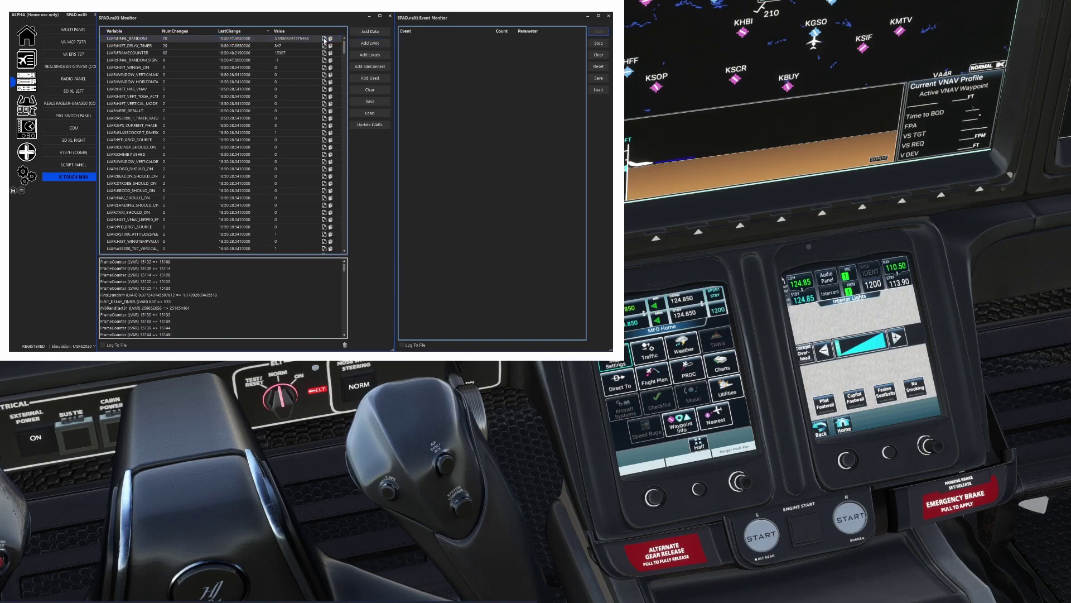
pyautogui.click(325, 39)
pyautogui.click(324, 40)
pyautogui.click(324, 39)
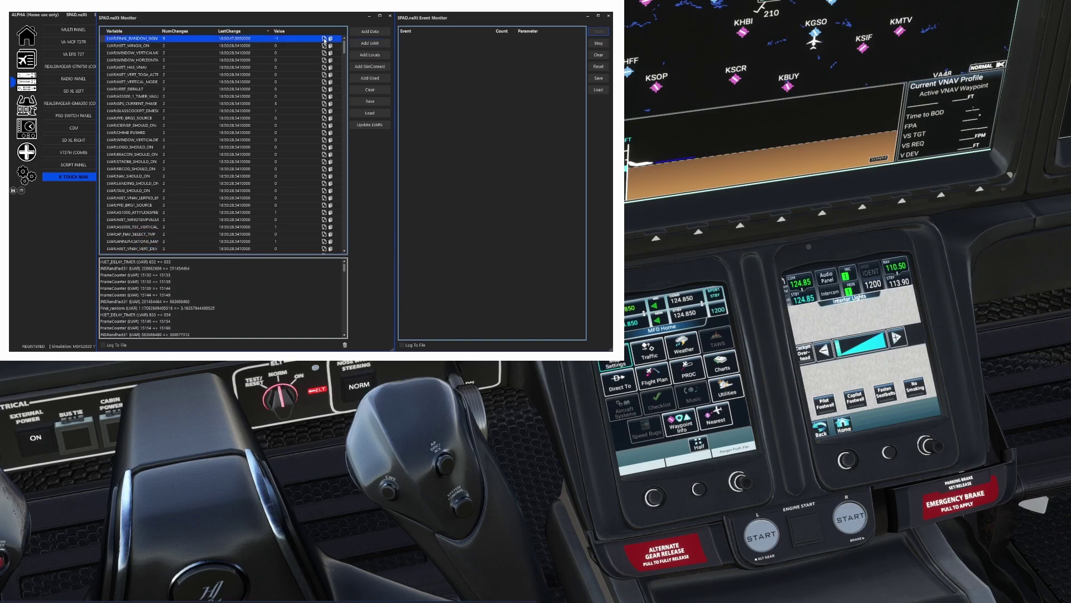
pyautogui.click(324, 40)
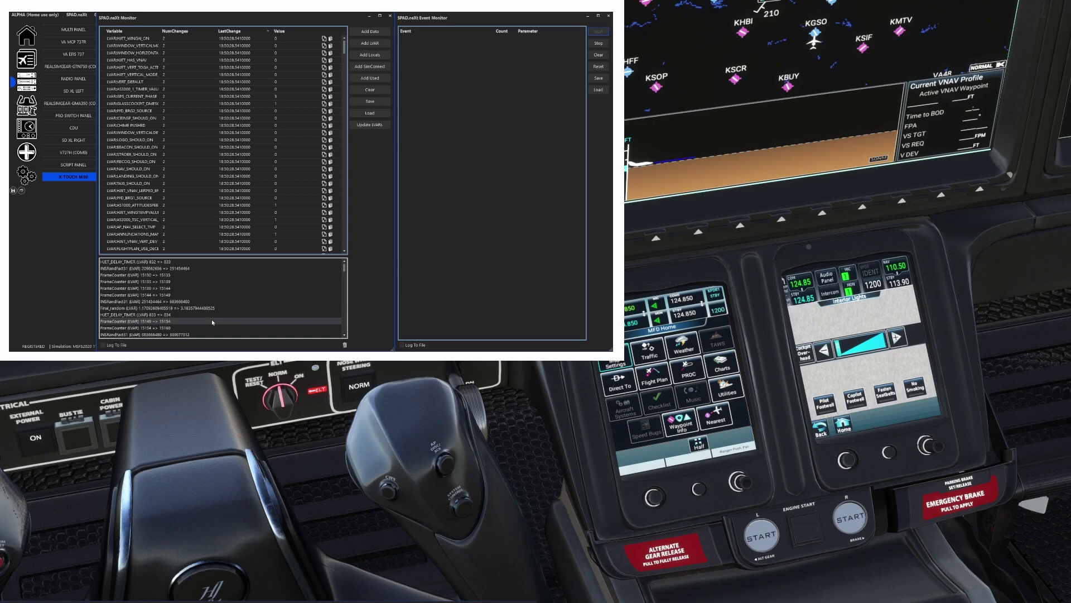
pyautogui.click(345, 344)
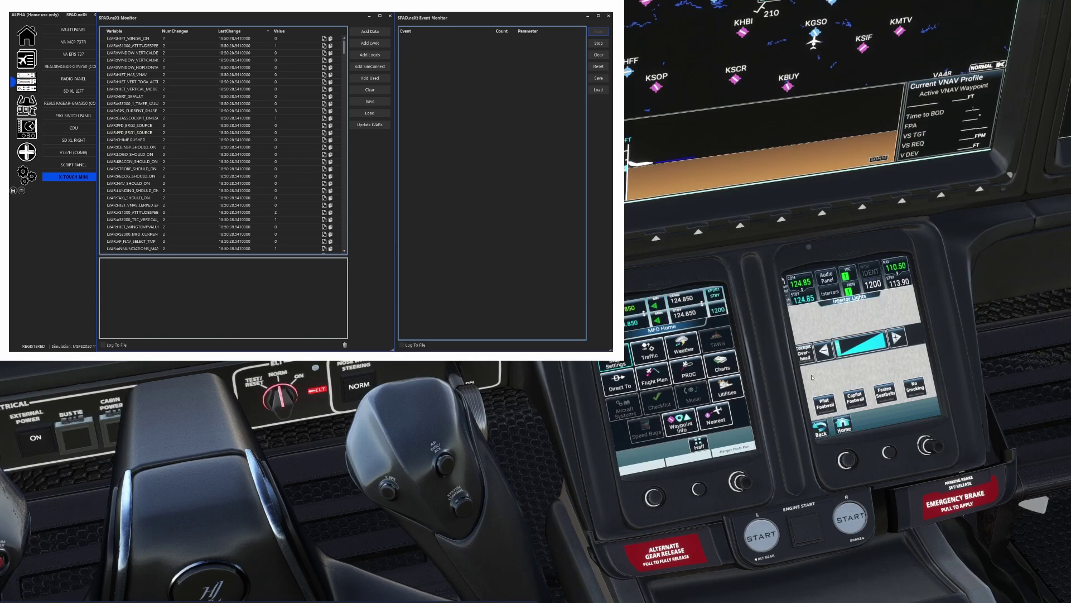
# Step: Try the Cockpit Overhead light's toggle and brightness increase in the simulator, and re-sort the monitored variables by most recent change
pyautogui.click(806, 357)
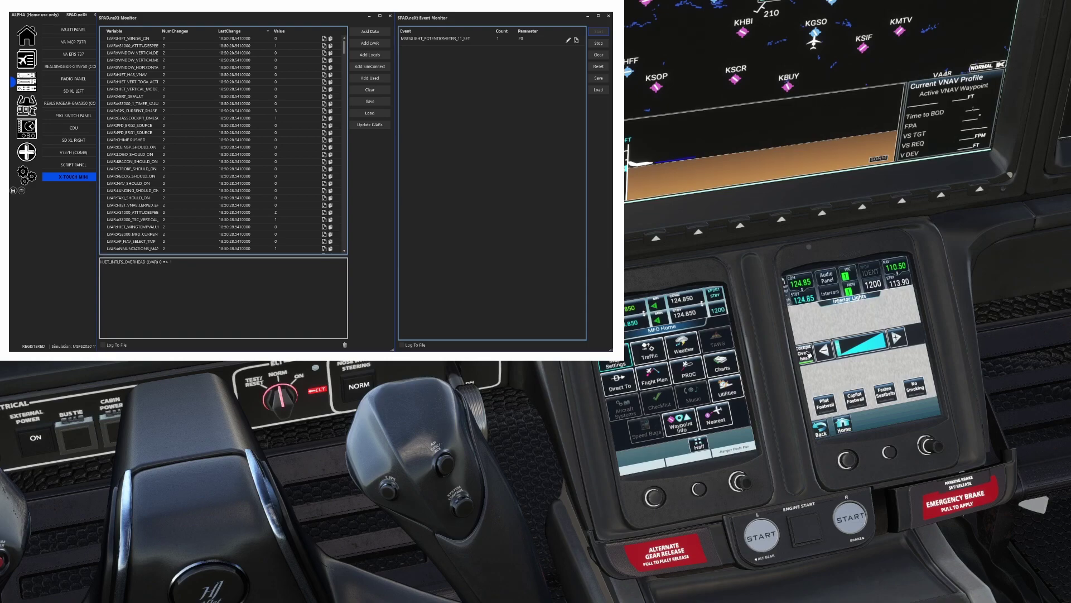
pyautogui.click(808, 354)
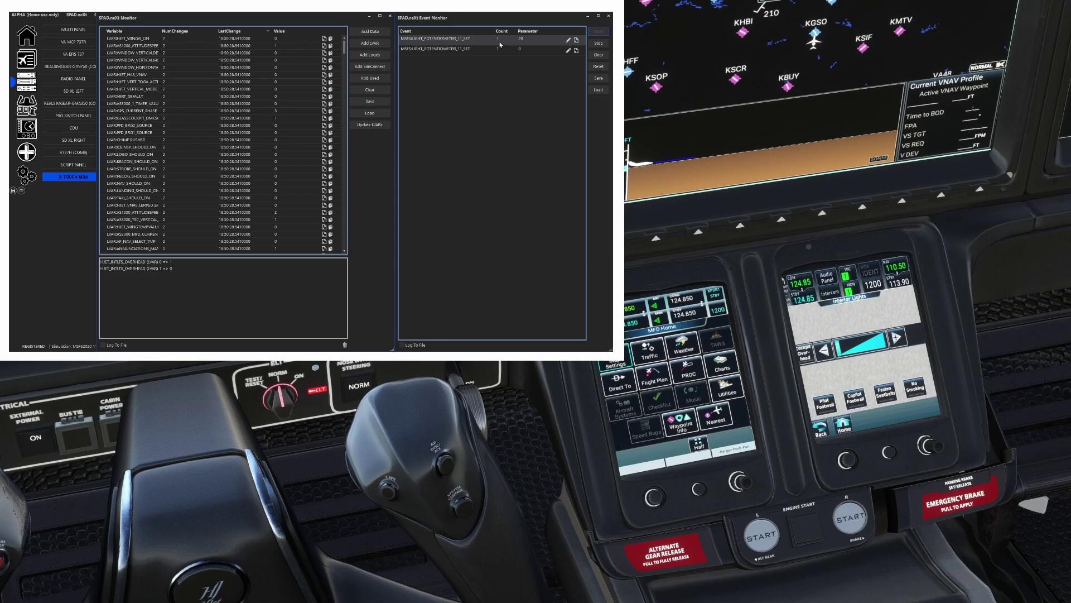
pyautogui.click(897, 339)
pyautogui.click(897, 338)
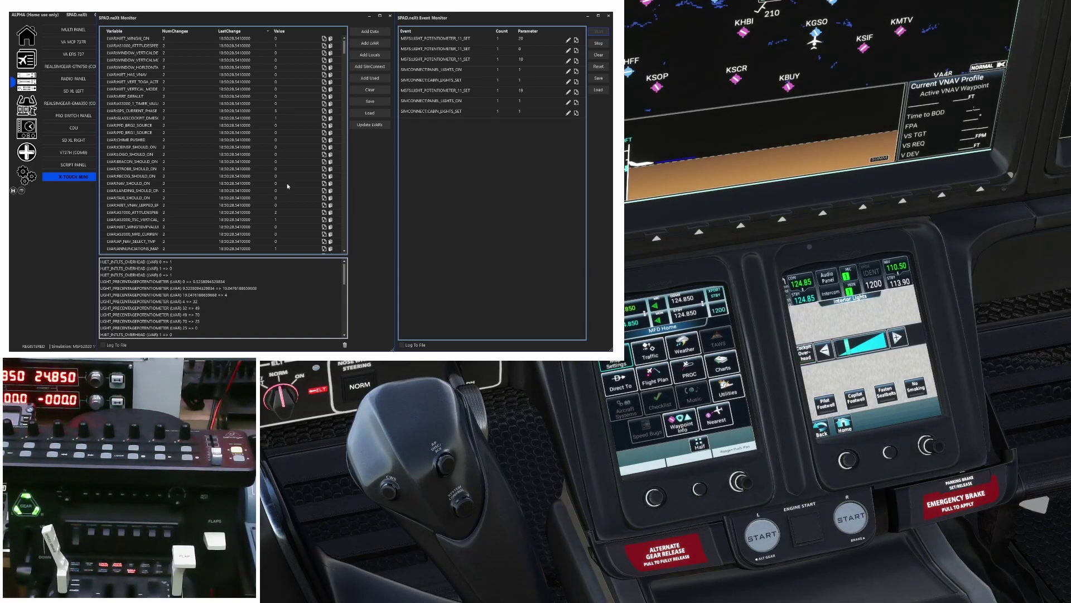
pyautogui.click(232, 32)
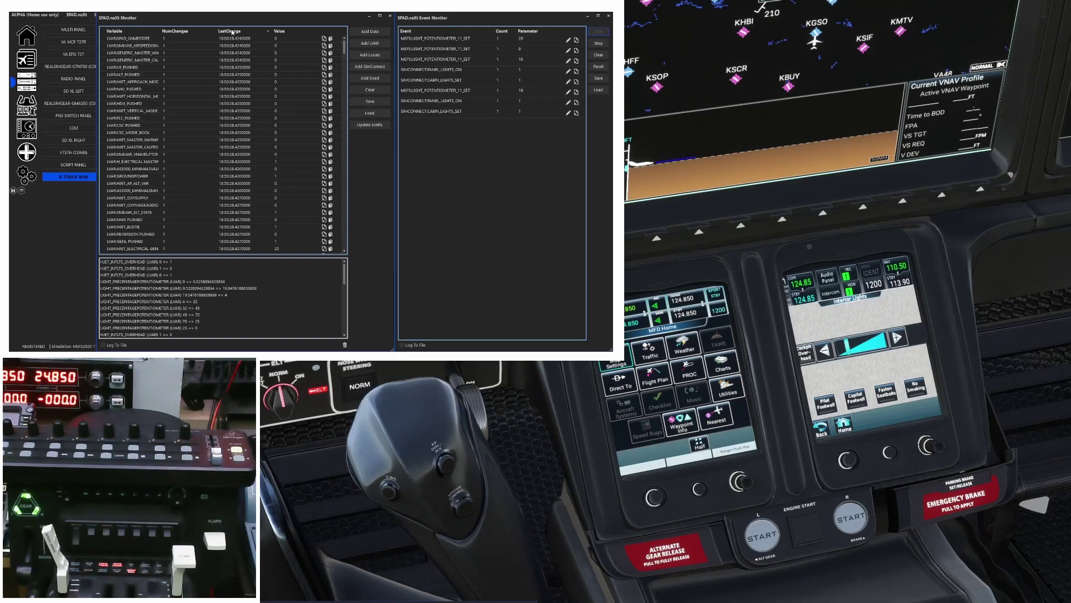
pyautogui.click(232, 31)
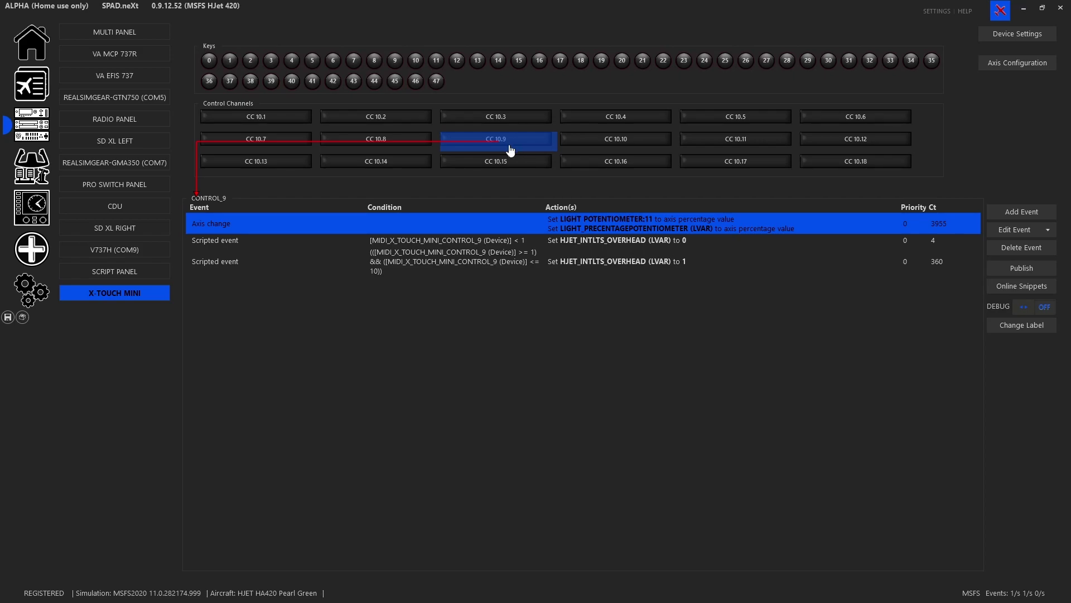
# Step: Add an Axis value changed event to CC 10.9 and move its dialog clear of the existing axis event
pyautogui.click(1020, 216)
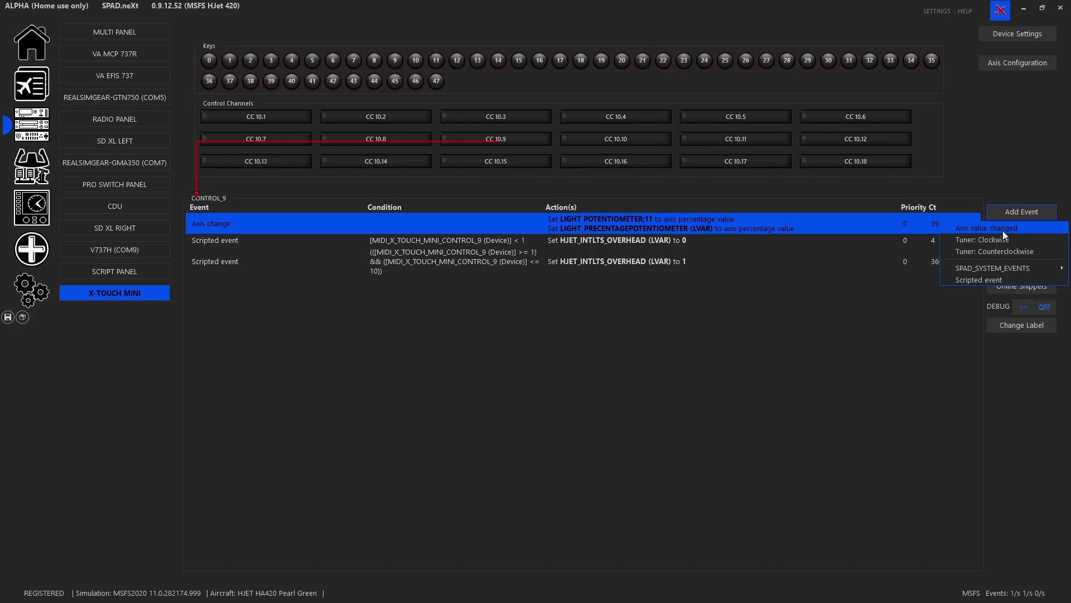
pyautogui.click(1003, 230)
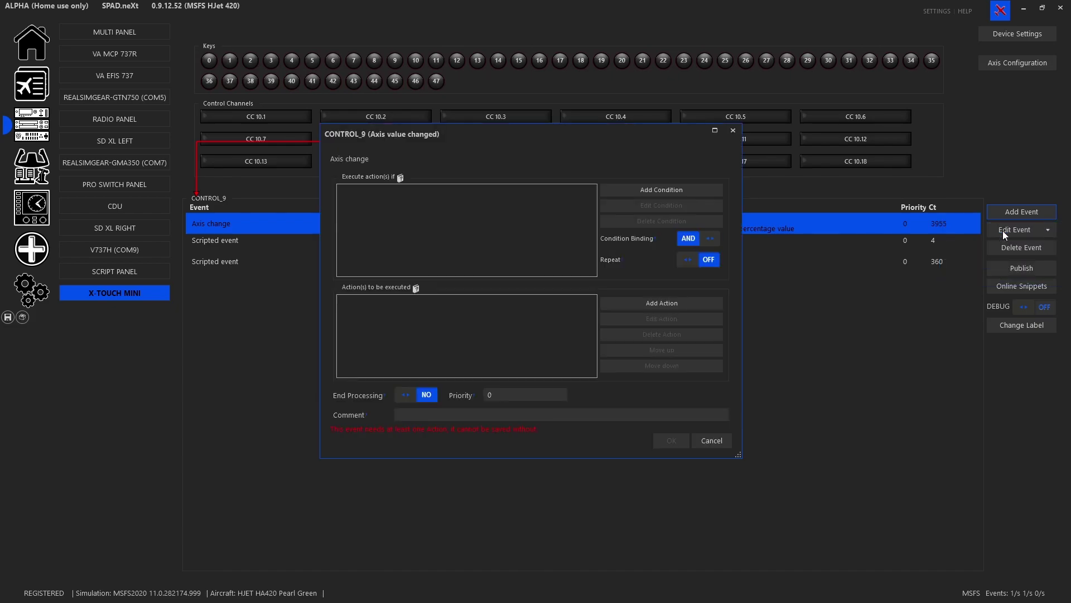
pyautogui.moveTo(579, 129); pyautogui.dragTo(785, 249)
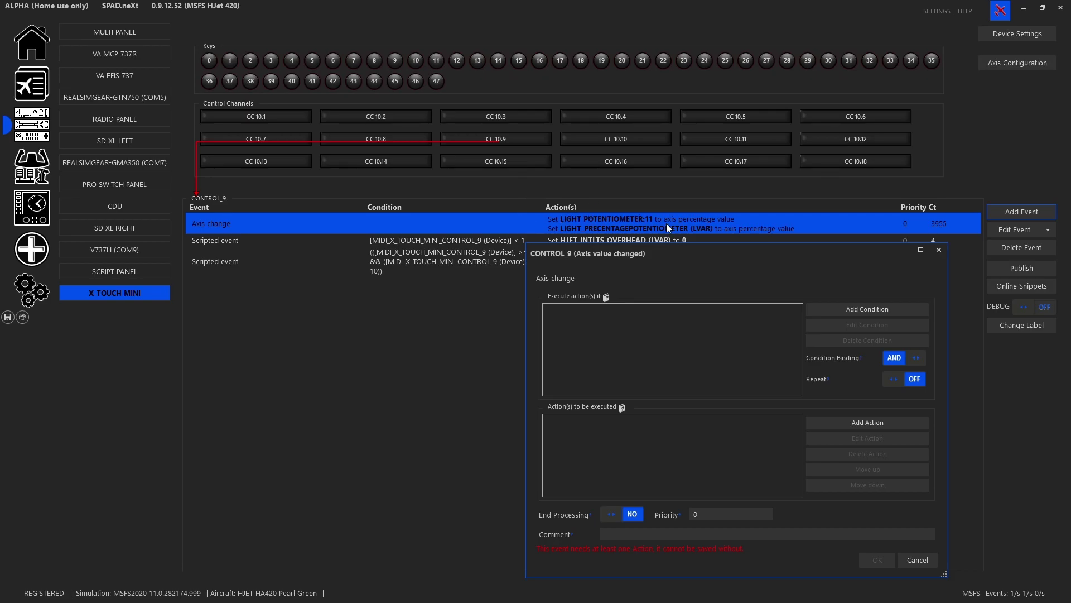
pyautogui.moveTo(672, 251); pyautogui.dragTo(524, 247)
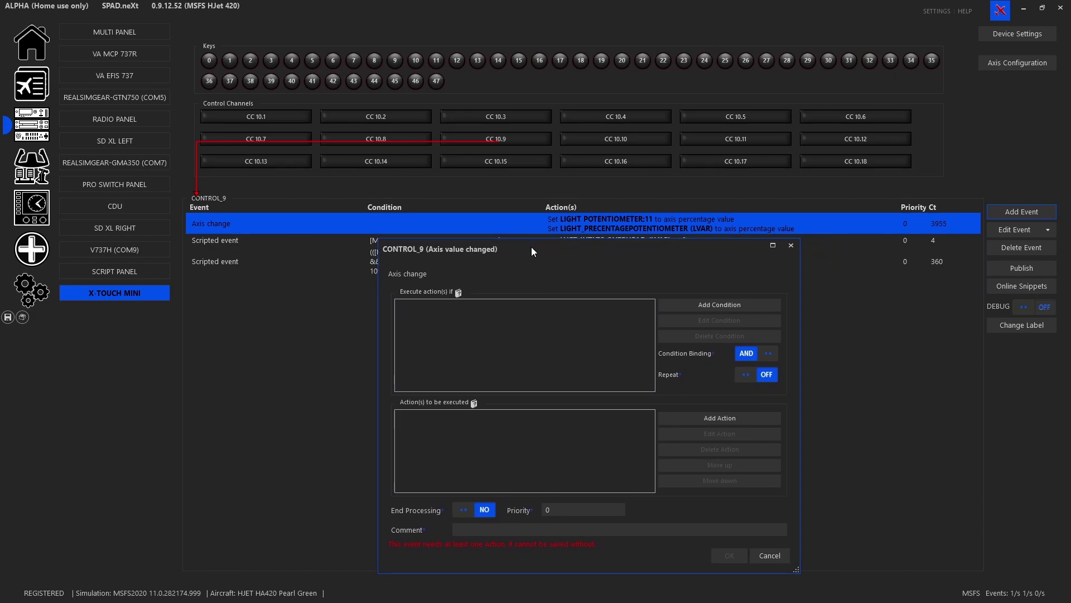
# Step: Add a data value action that sets LIGHT_PRECENTAGEPOTENTIOMETER (LVAR) with the SetEventValue_AxisPercent operation to the new axis event
pyautogui.click(714, 417)
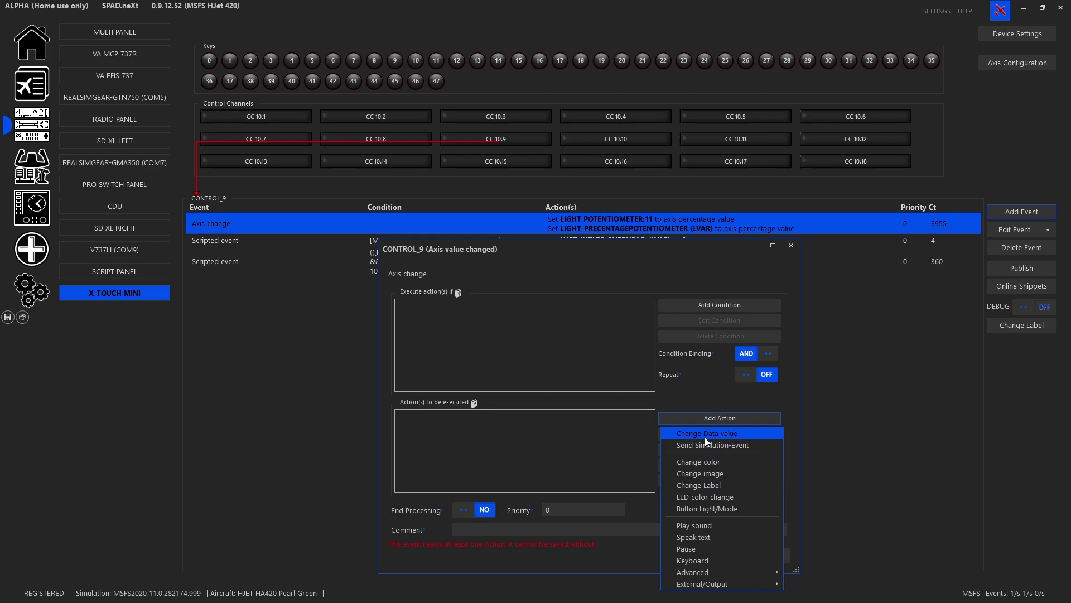
pyautogui.click(705, 437)
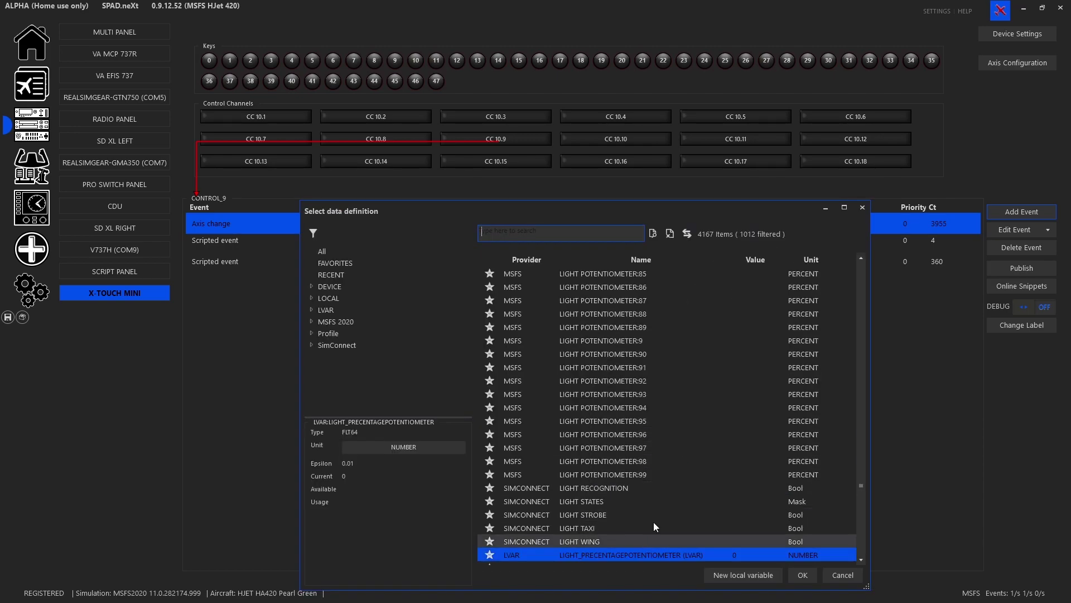
pyautogui.scroll(-3, 674, 356)
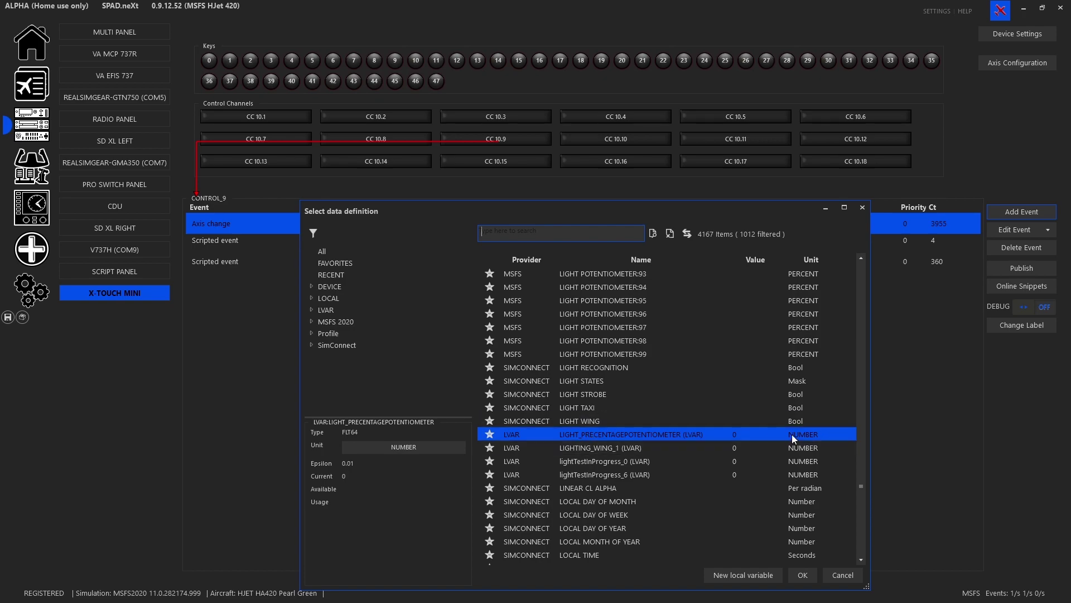
pyautogui.doubleClick(654, 434)
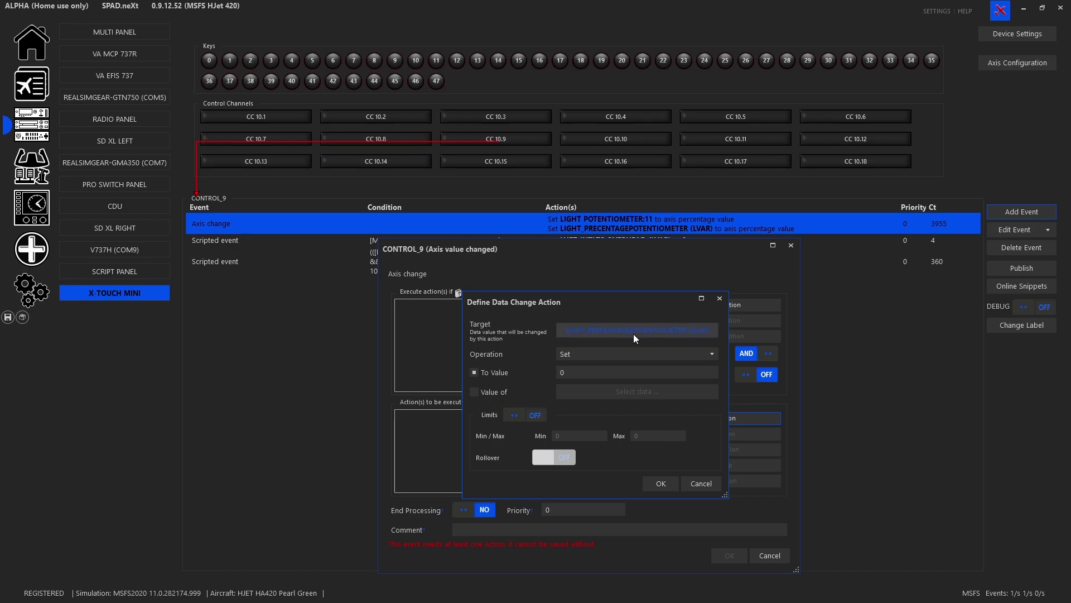
pyautogui.click(625, 355)
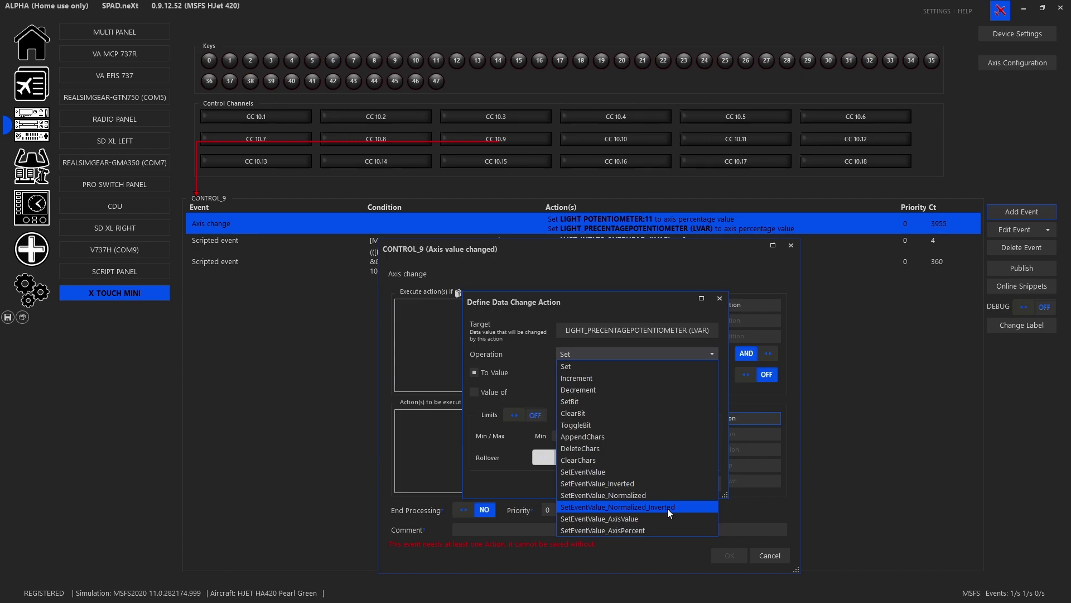
pyautogui.click(642, 531)
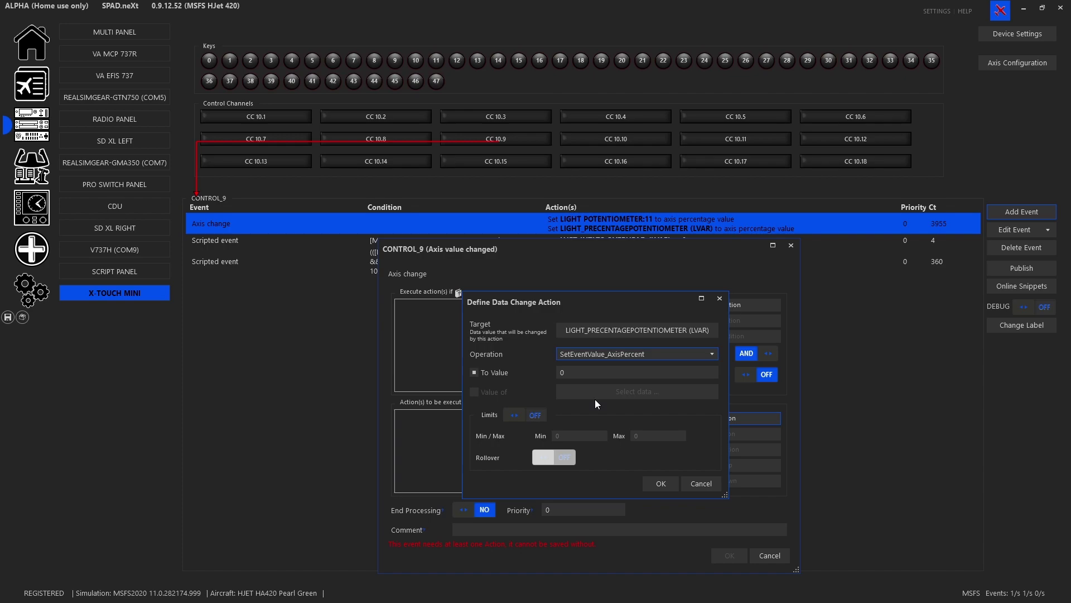
pyautogui.click(659, 482)
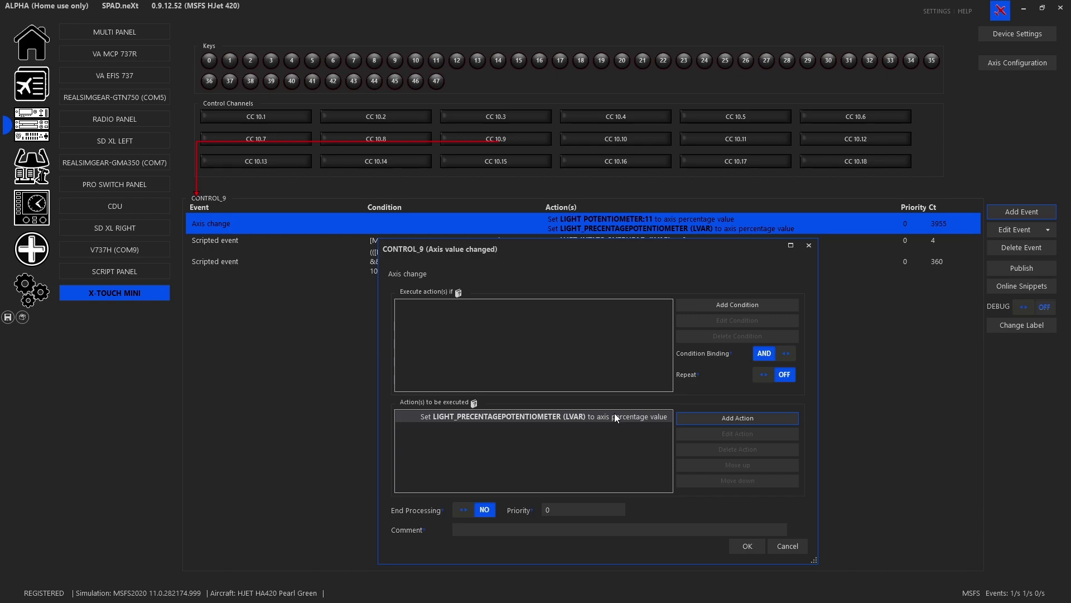
# Step: Add a second data value action that sets the MSFS variable LIGHT POTENTIOMETER:11 with SetEventValue_AxisPercent, finding it with the search "potent"
pyautogui.click(722, 420)
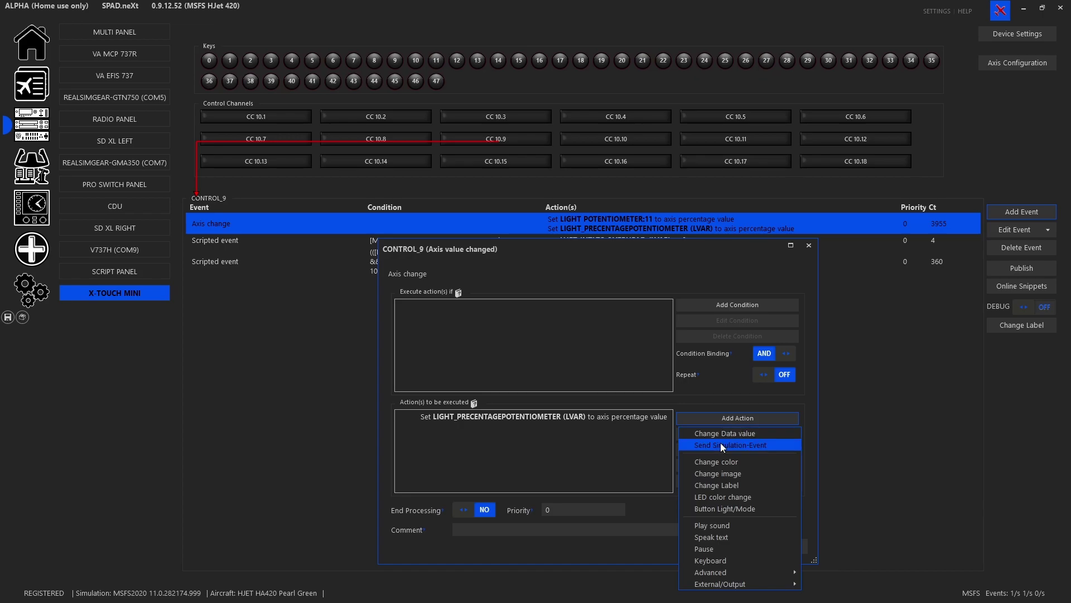
pyautogui.click(718, 438)
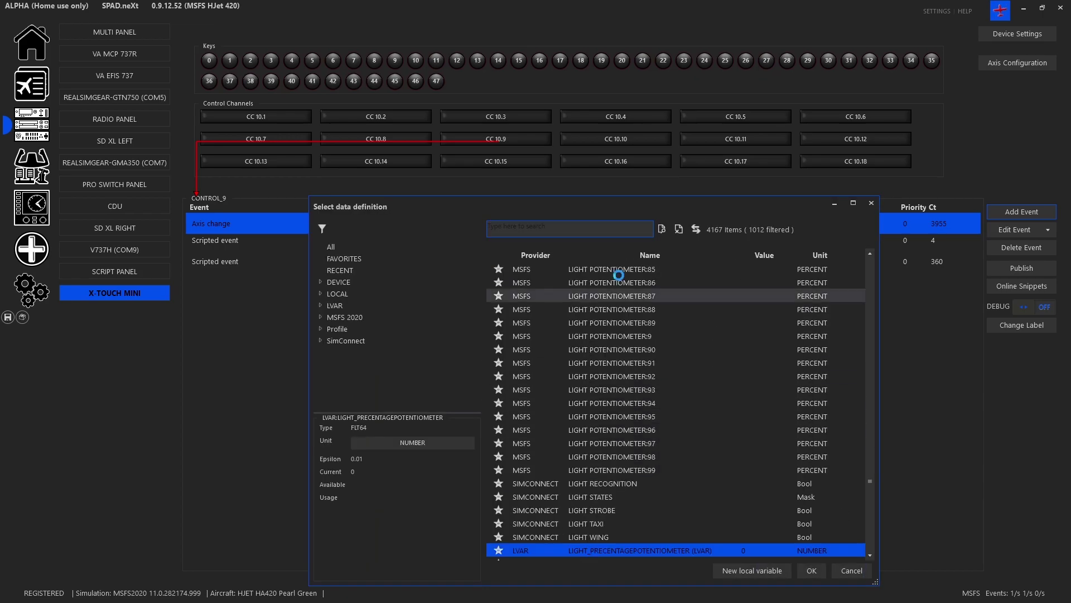
pyautogui.doubleClick(342, 318)
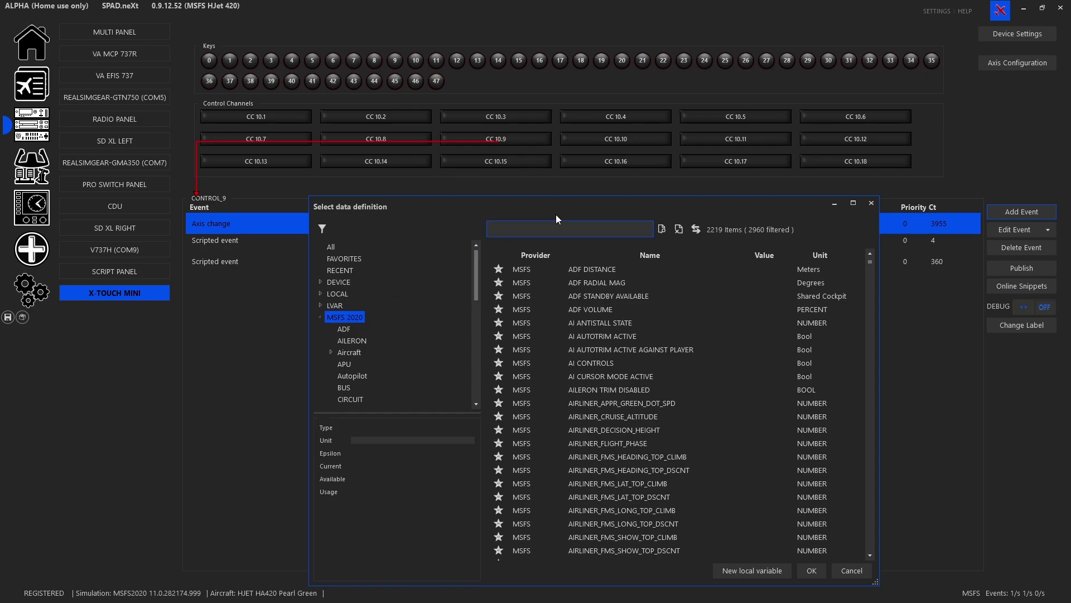
pyautogui.write('potent')
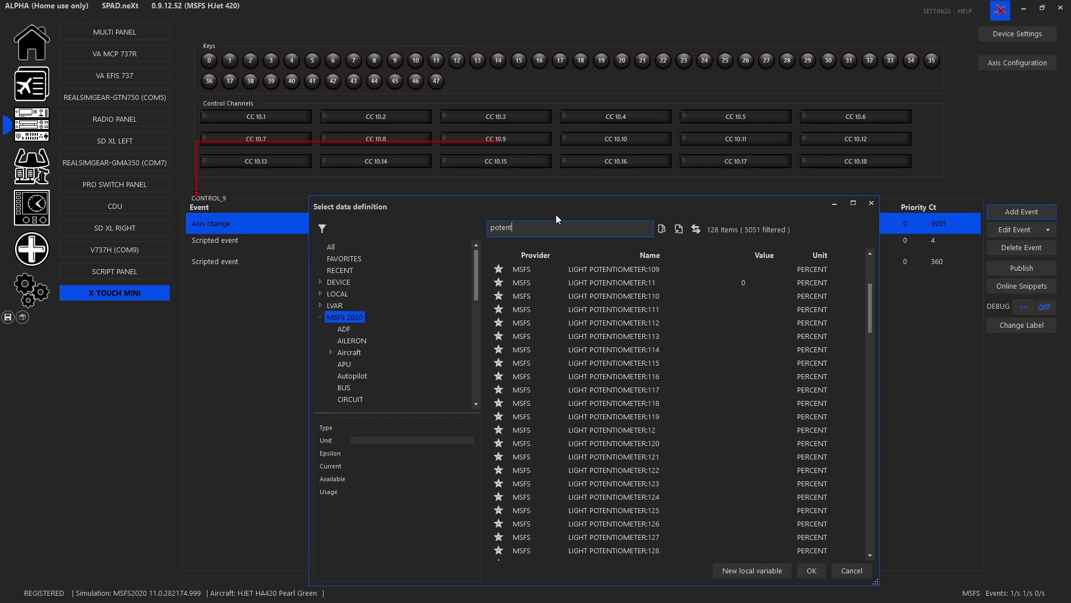
pyautogui.click(617, 286)
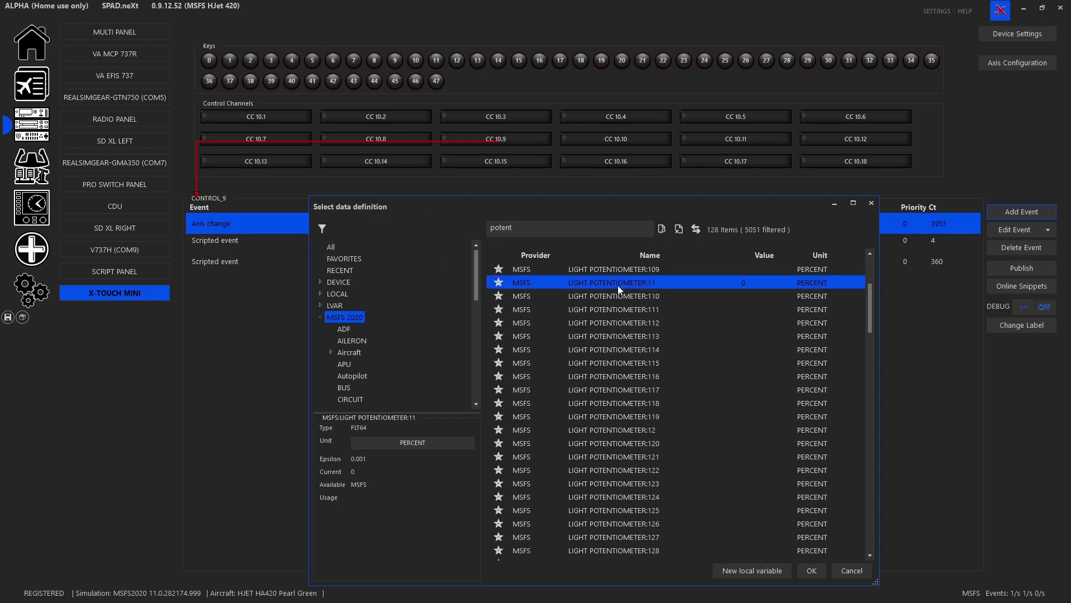
pyautogui.doubleClick(618, 283)
pyautogui.click(597, 350)
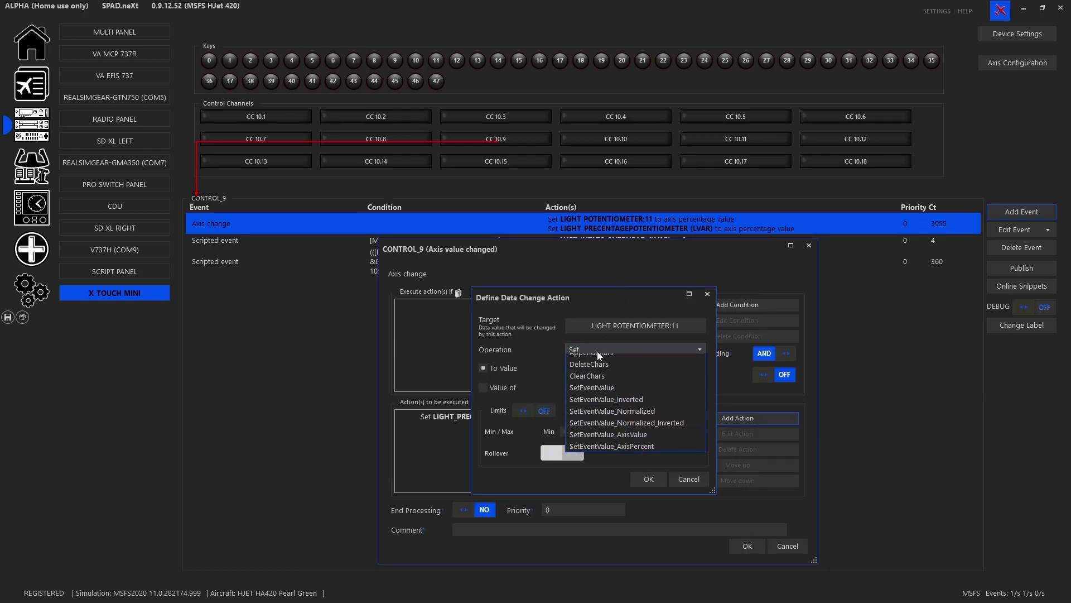
pyautogui.click(658, 526)
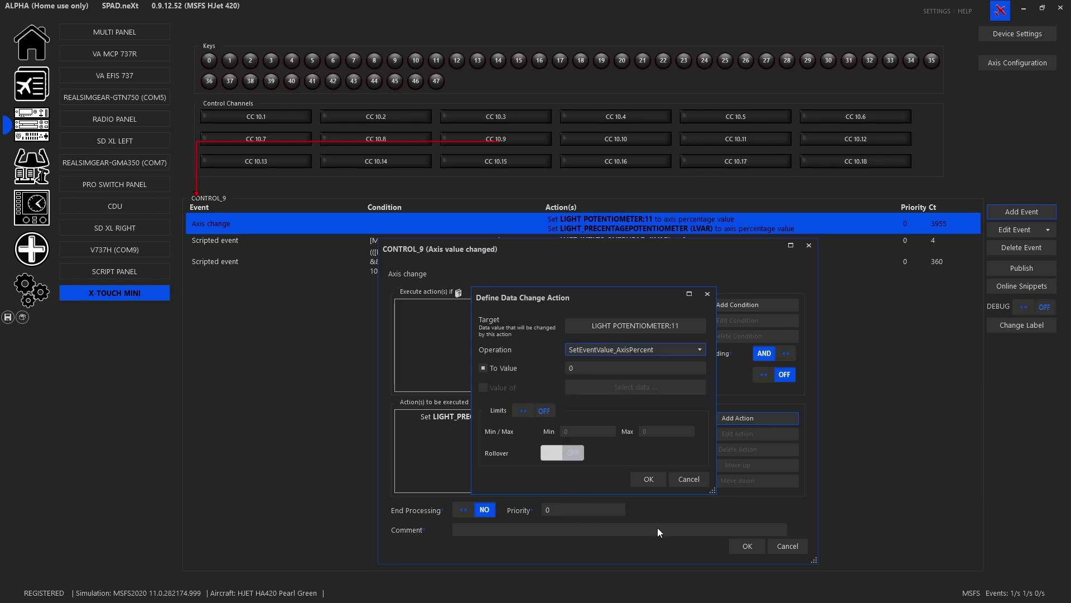
pyautogui.click(641, 329)
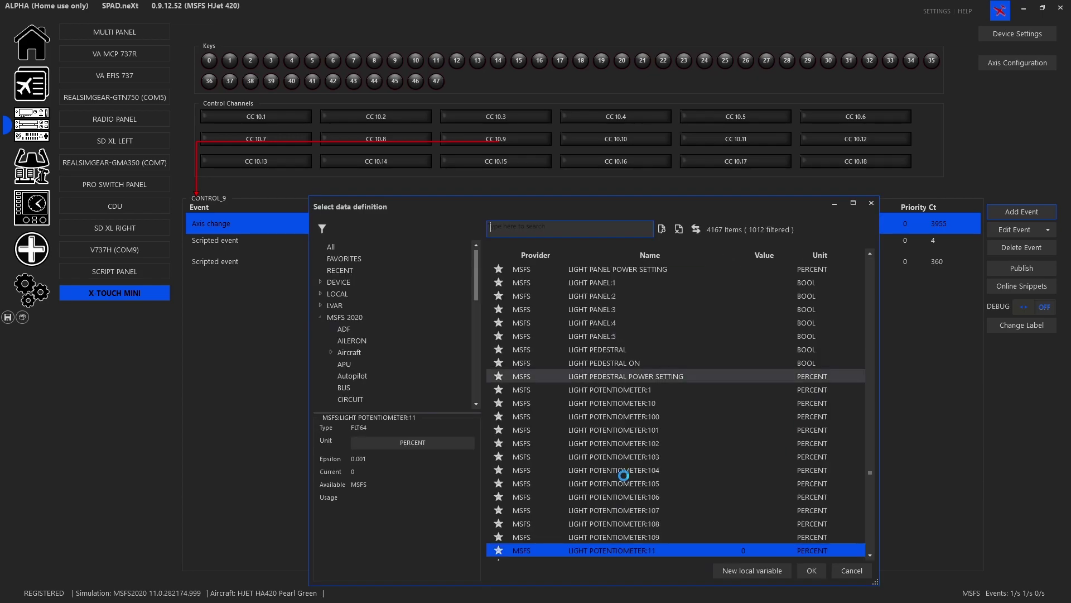
pyautogui.click(813, 568)
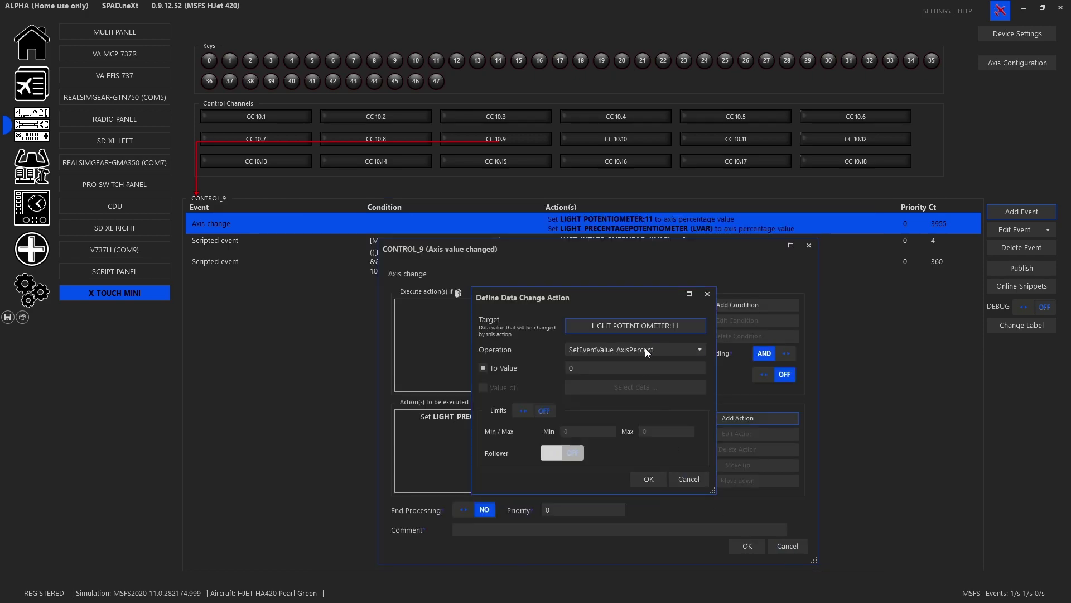
pyautogui.click(648, 478)
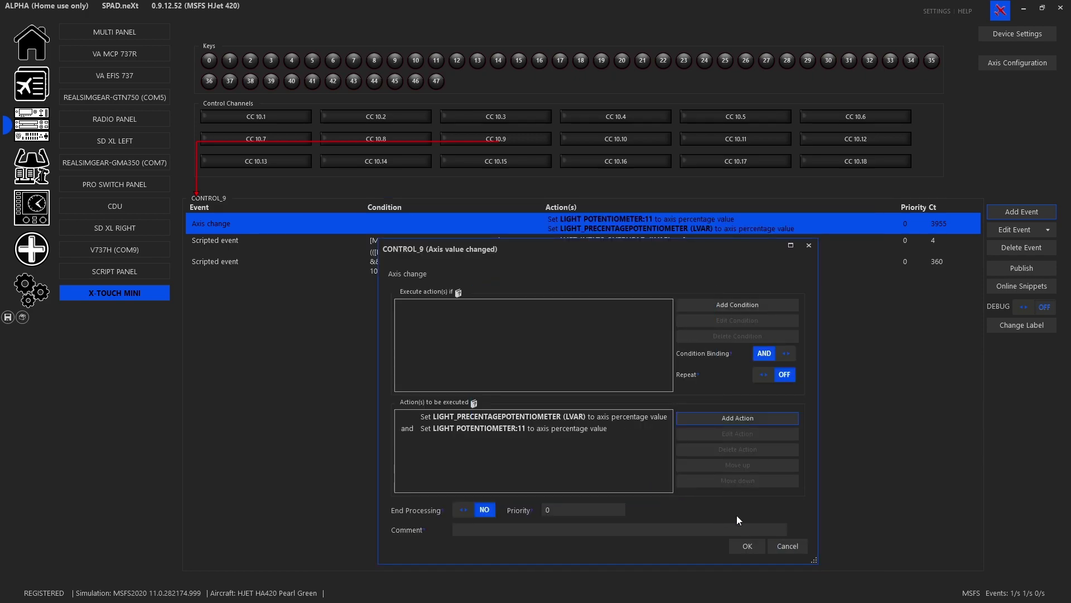
# Step: Discard the new axis event and review the actions of the existing Axis change event without changing them
pyautogui.click(745, 547)
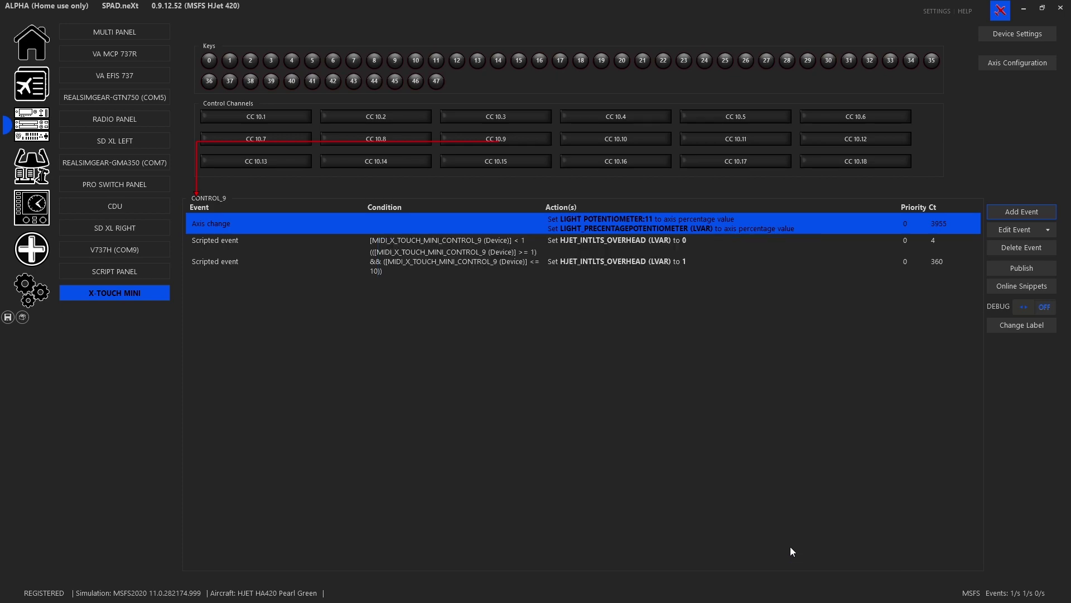
pyautogui.doubleClick(624, 220)
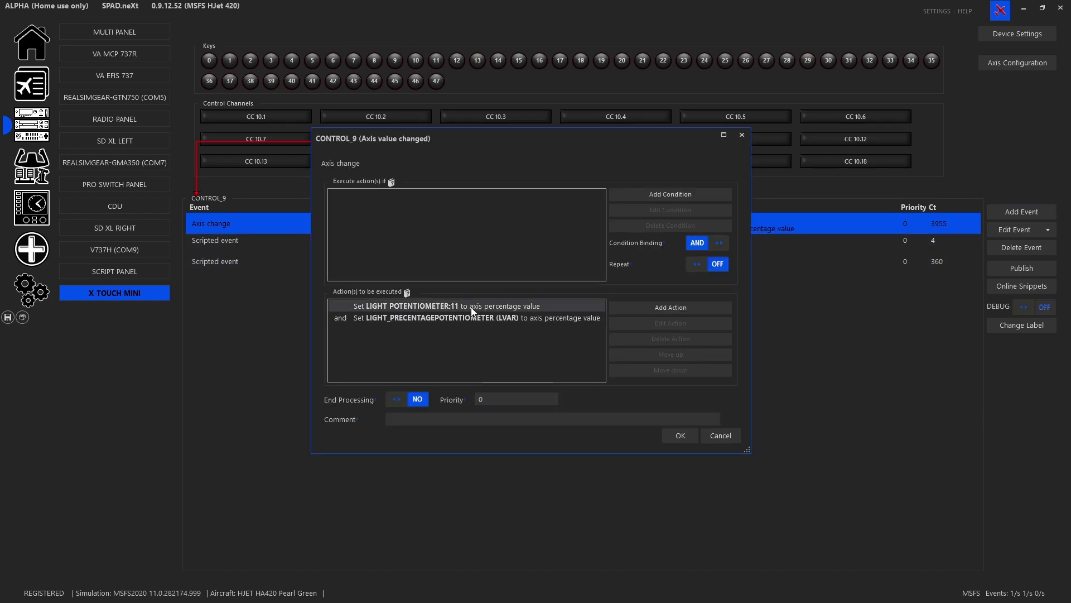
pyautogui.click(727, 439)
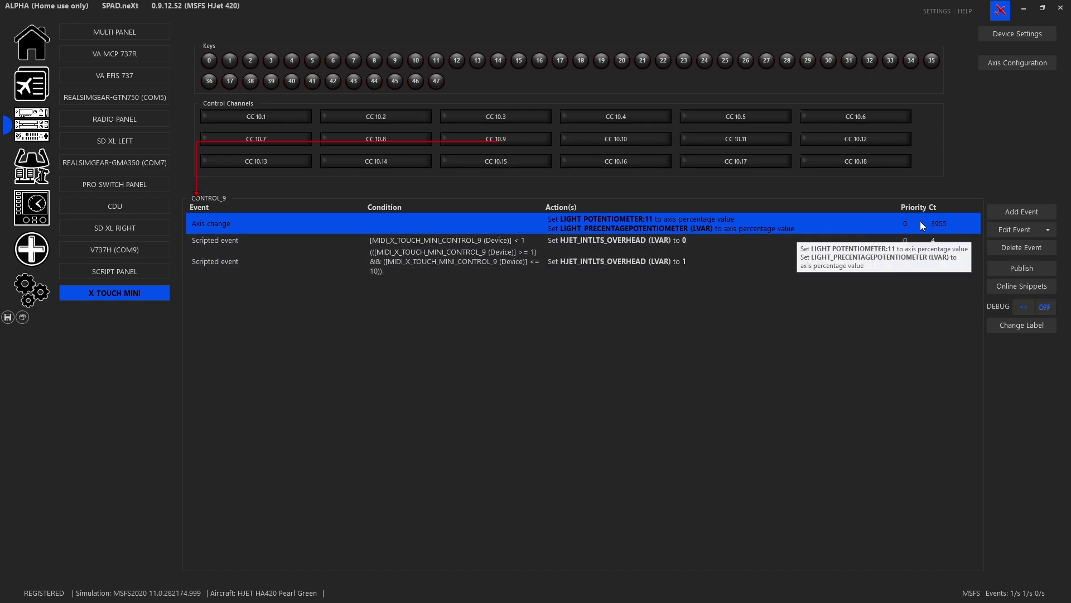
# Step: Add a Scripted event to CC 10.9 and reposition its dialog over the event list
pyautogui.click(1009, 213)
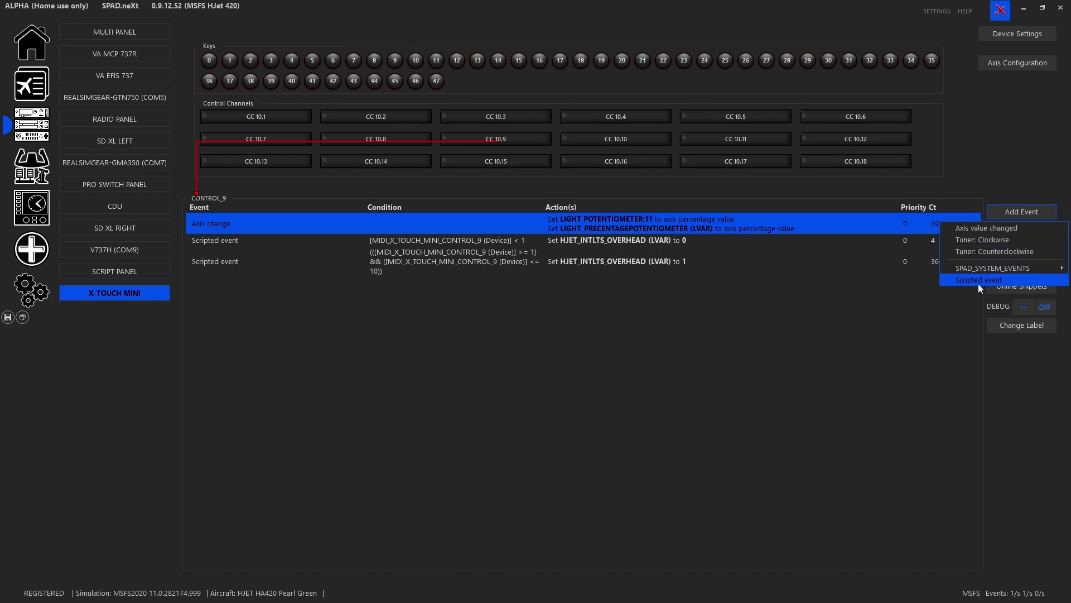
pyautogui.click(979, 282)
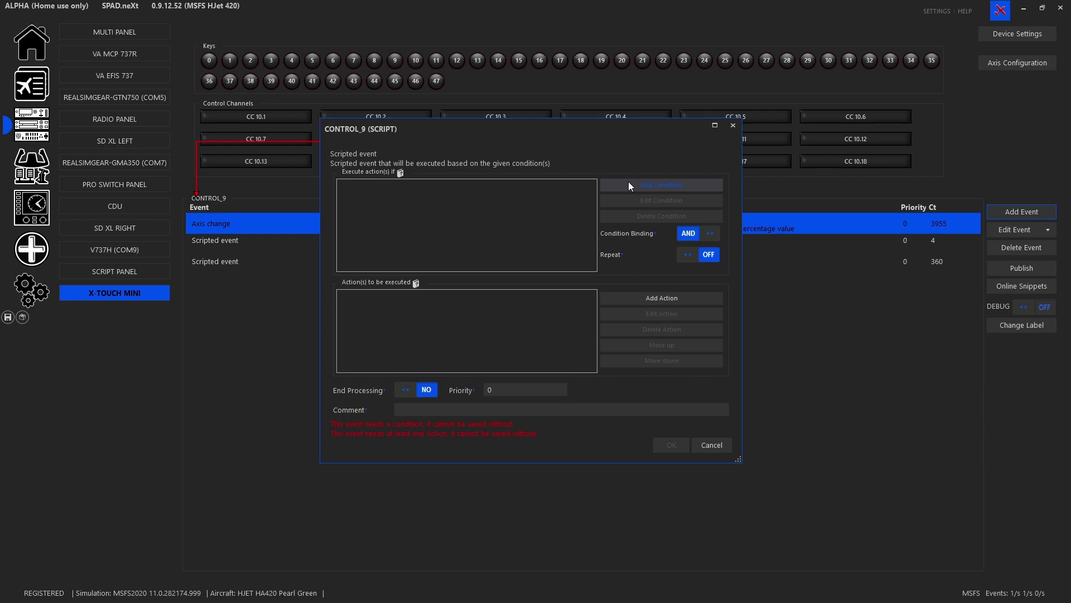
pyautogui.moveTo(531, 126); pyautogui.dragTo(512, 264)
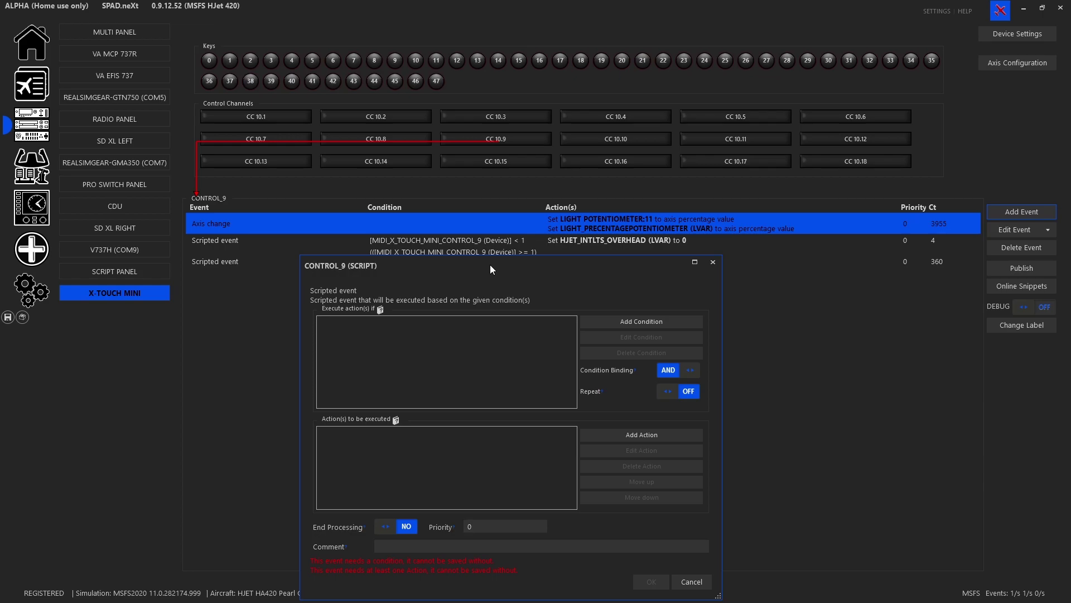
pyautogui.moveTo(490, 265); pyautogui.dragTo(507, 190)
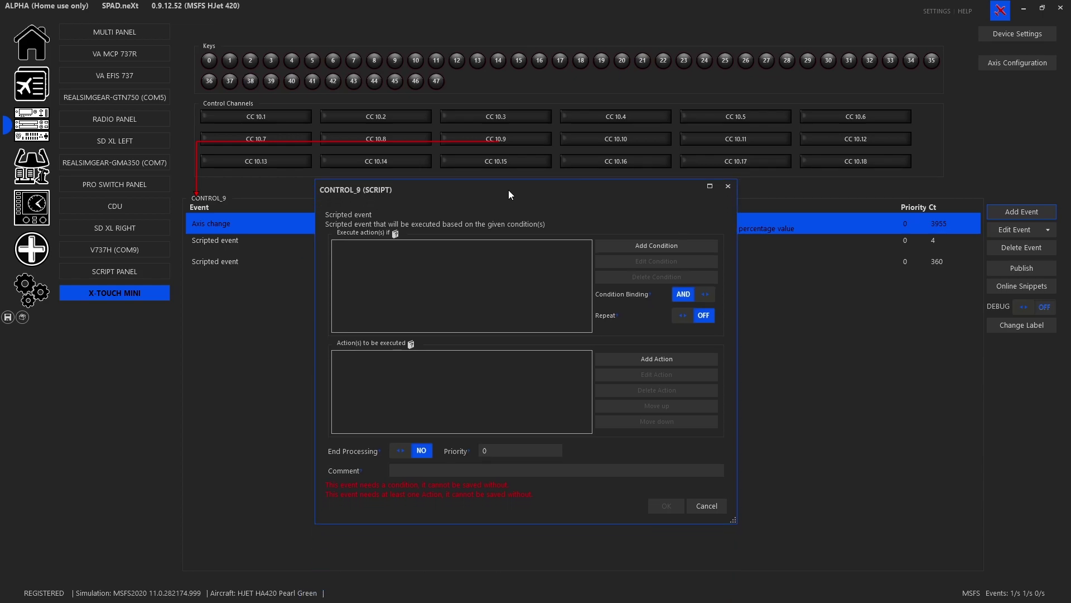
# Step: Start a condition for the scripted event with the X-TOUCH MINI local device variable MIDI_X_TOUCH_MINI_CONTROL_9 as its source
pyautogui.click(652, 248)
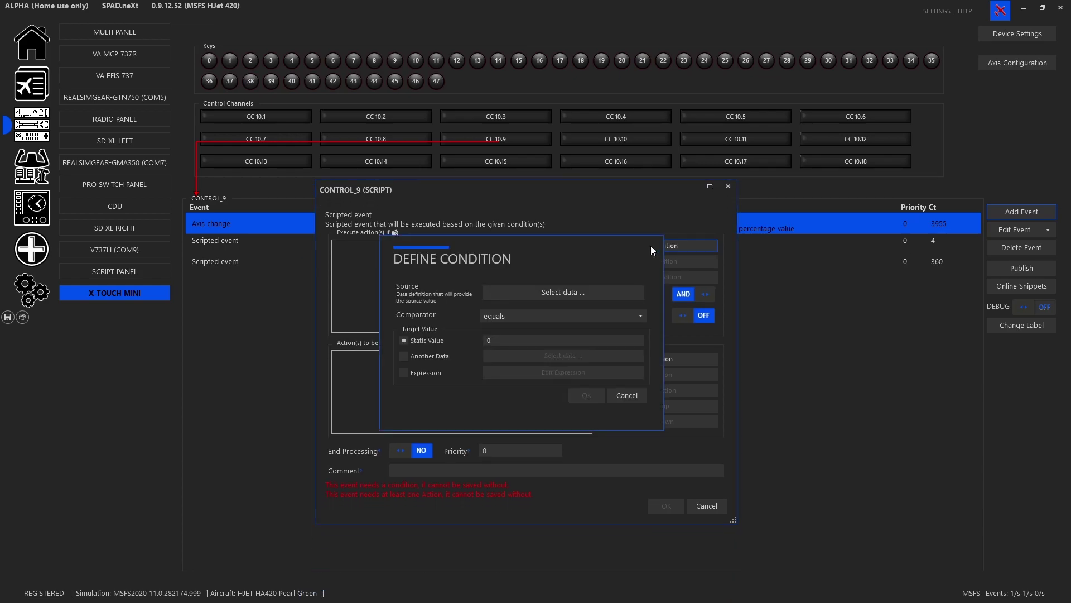
pyautogui.click(596, 292)
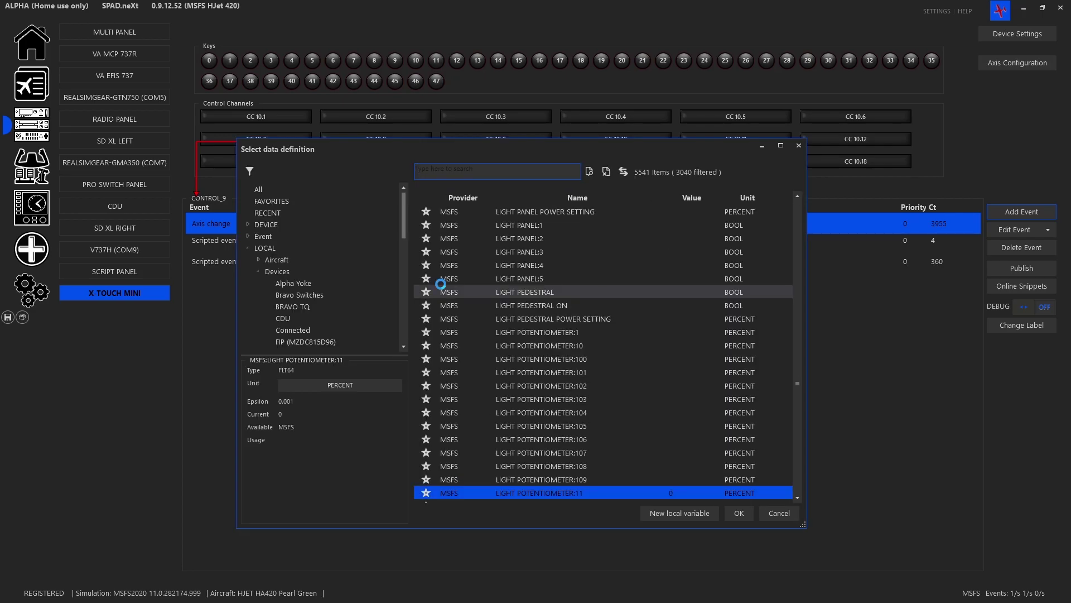
pyautogui.click(268, 248)
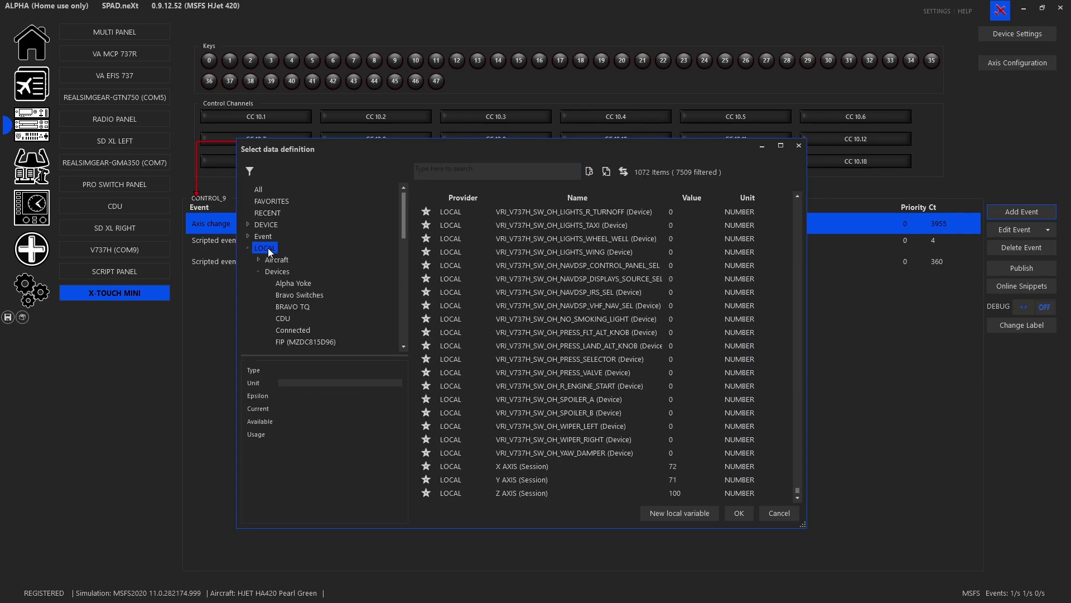
pyautogui.click(283, 273)
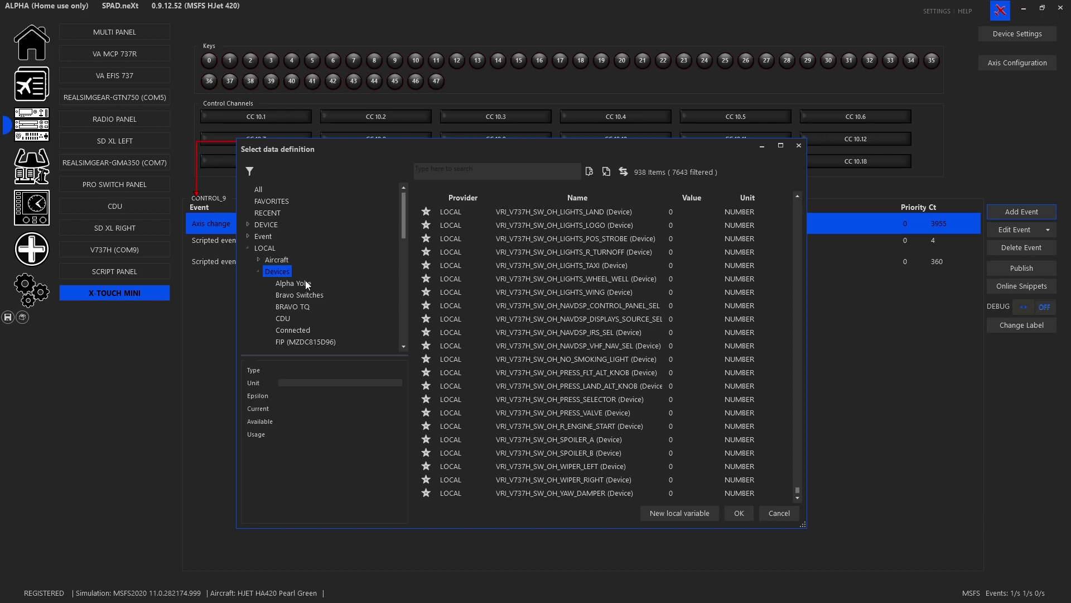
pyautogui.scroll(-7, 328, 293)
pyautogui.scroll(-3, 328, 293)
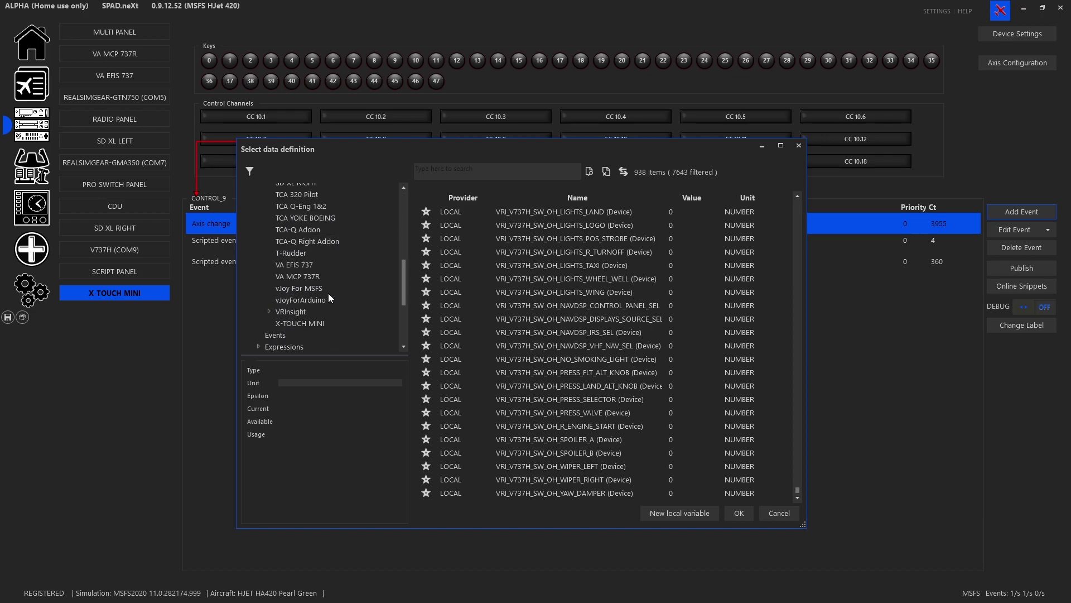
pyautogui.click(326, 294)
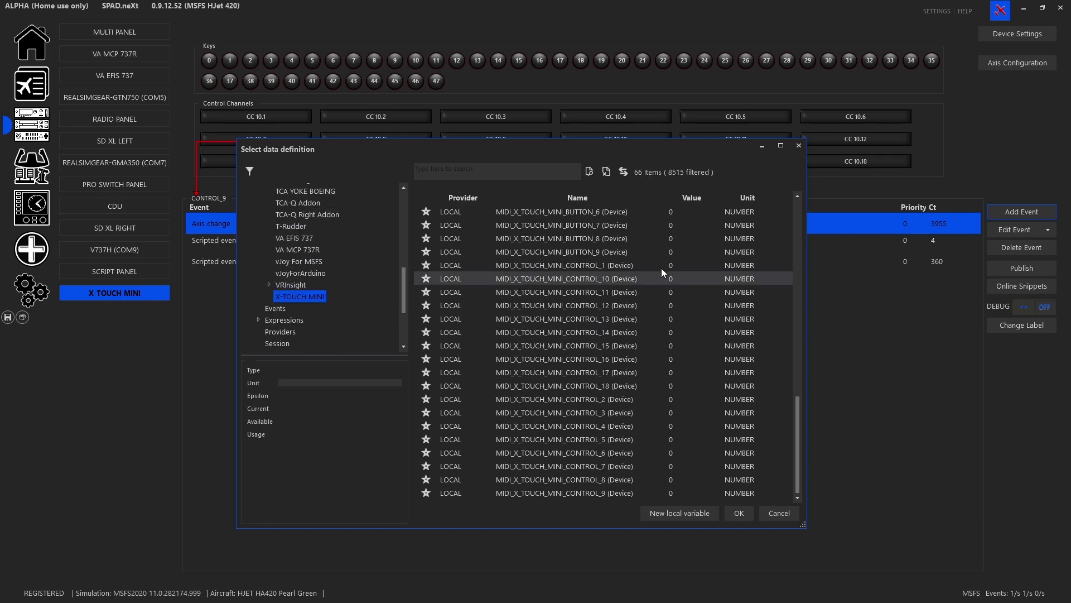
pyautogui.click(591, 496)
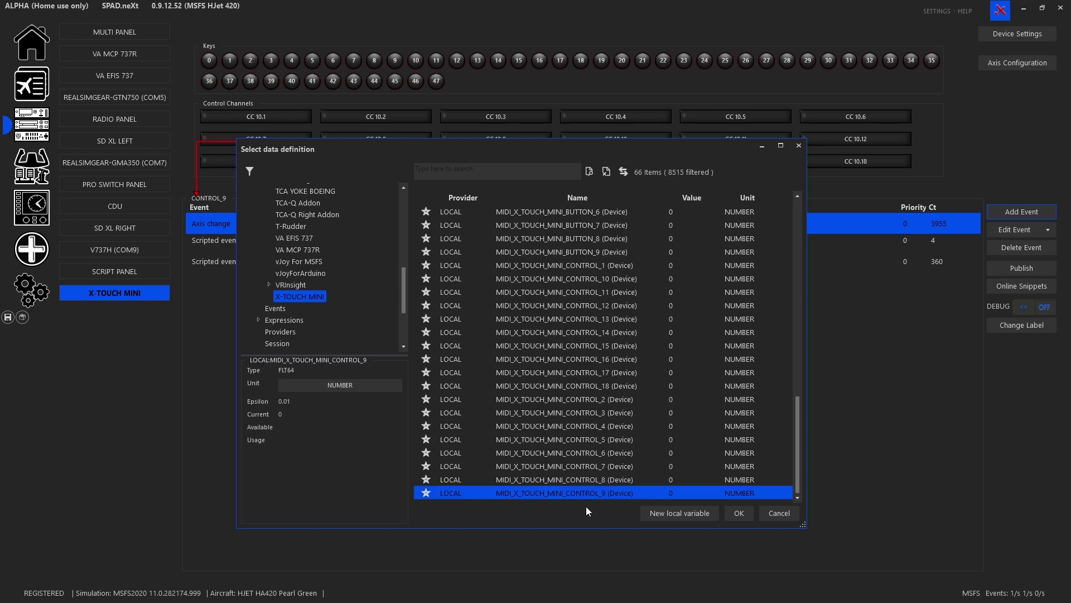
pyautogui.click(741, 511)
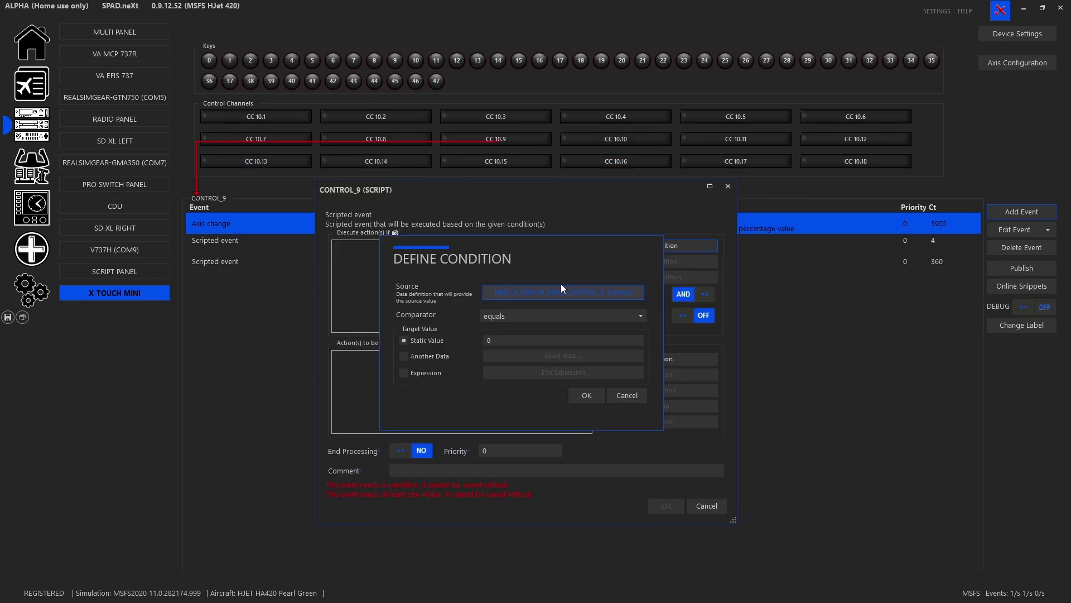
# Step: Set the condition's comparator to "is less than" with a static value of 1 and save the condition
pyautogui.click(543, 319)
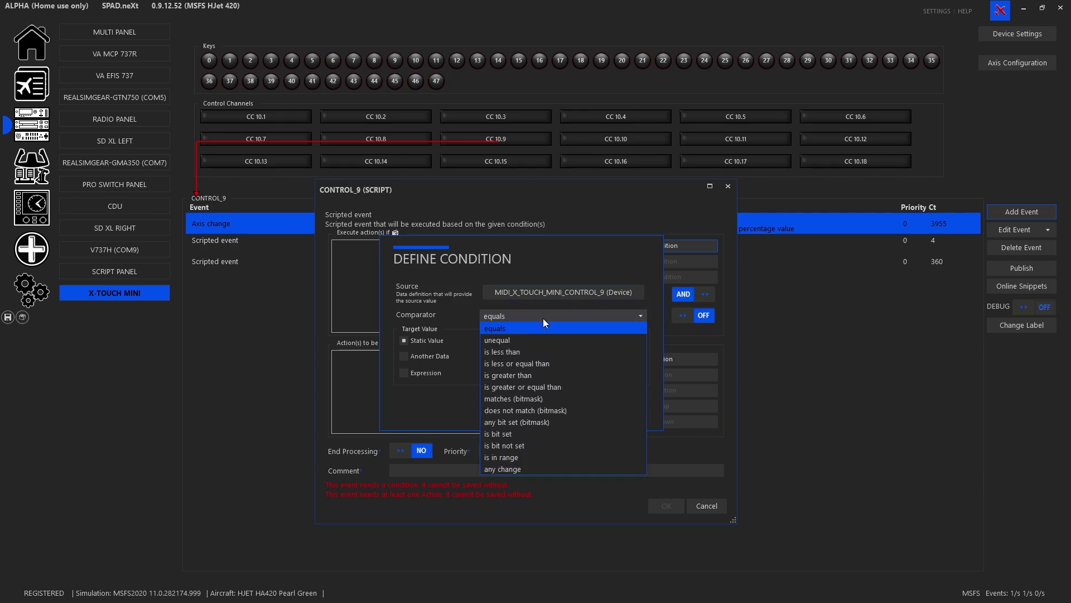
pyautogui.click(544, 351)
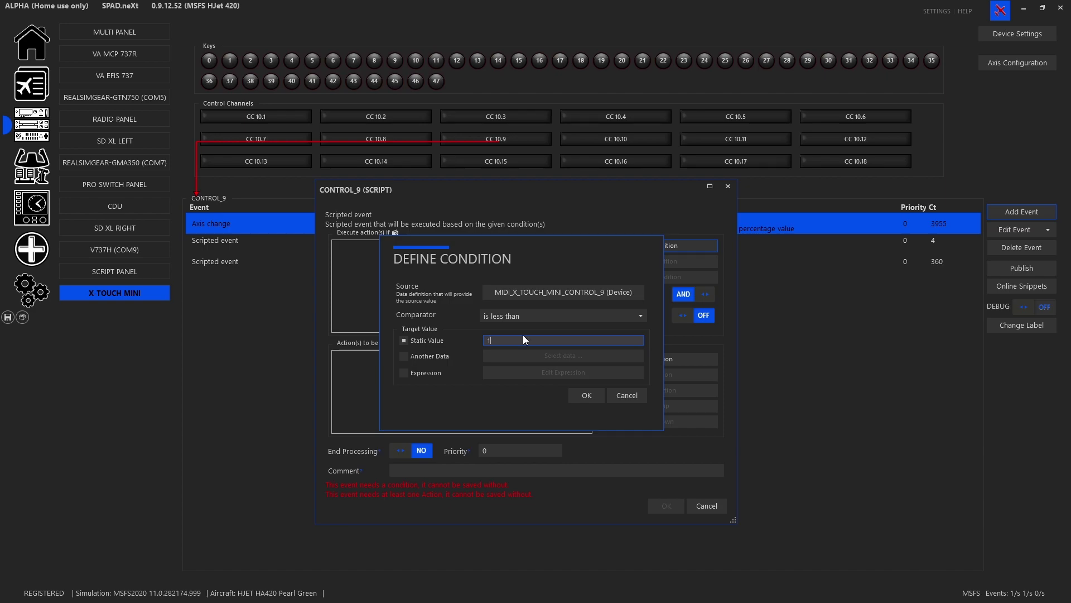
pyautogui.click(587, 396)
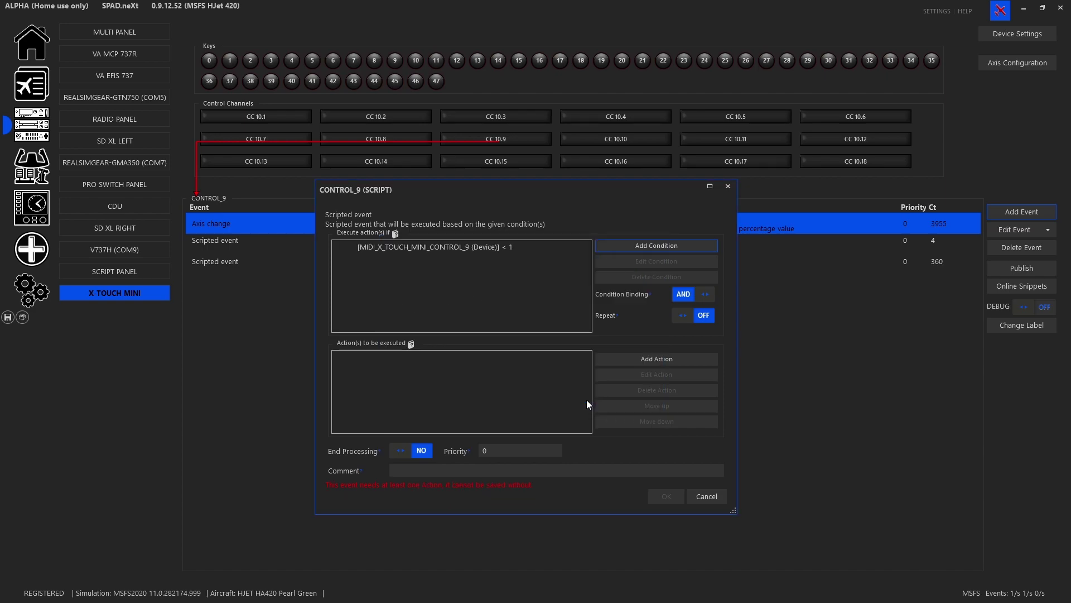
# Step: Add a Change Data value action to the scripted event, targeting the HJET_INTLTS_OVERHEAD (LVAR) variable
pyautogui.click(668, 358)
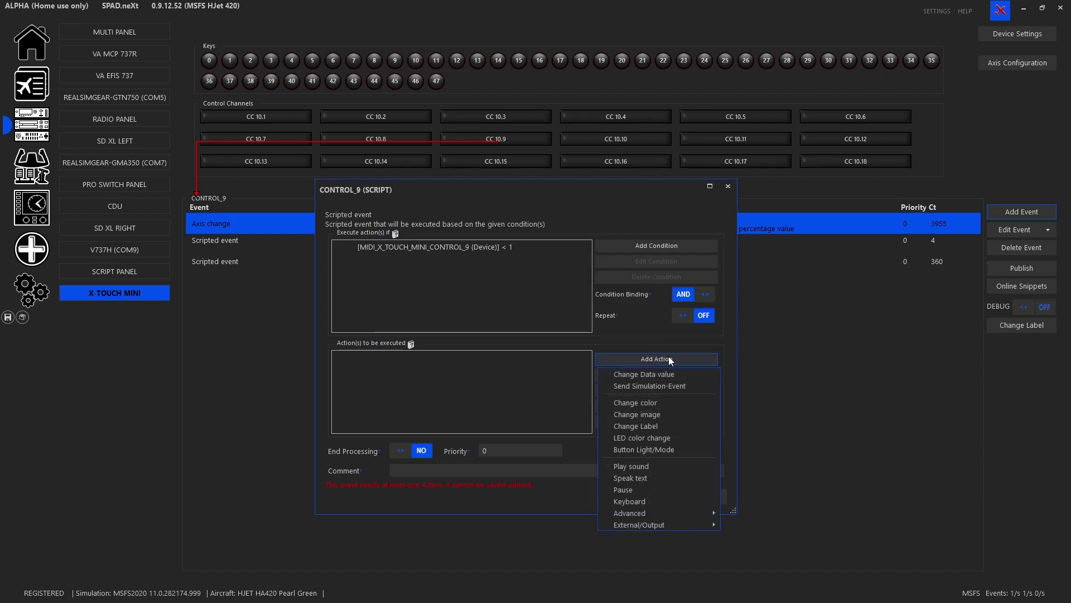
pyautogui.click(665, 371)
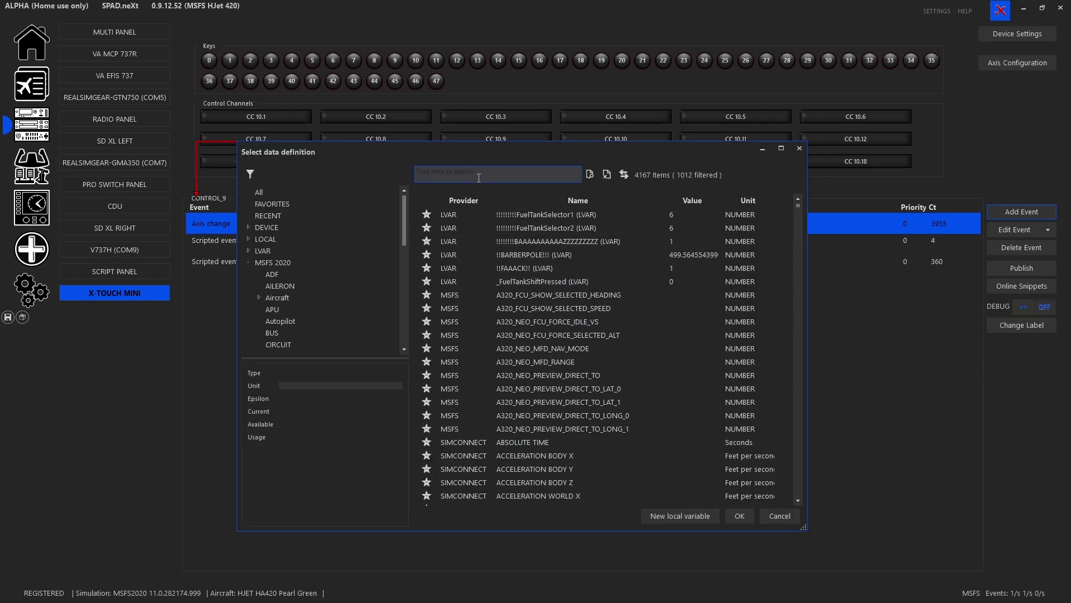
pyautogui.write('intl')
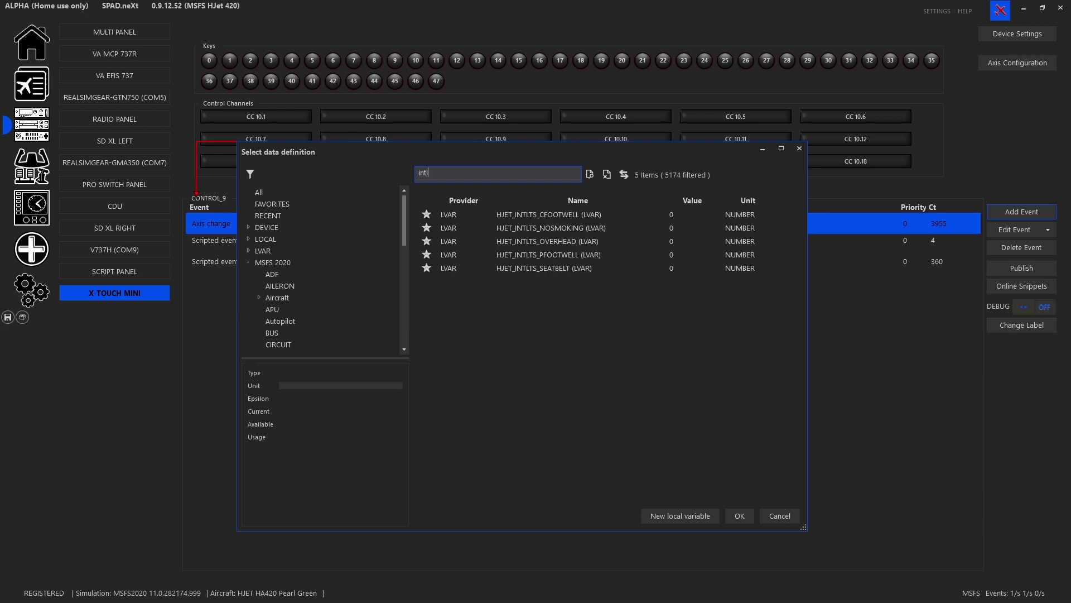
pyautogui.click(548, 245)
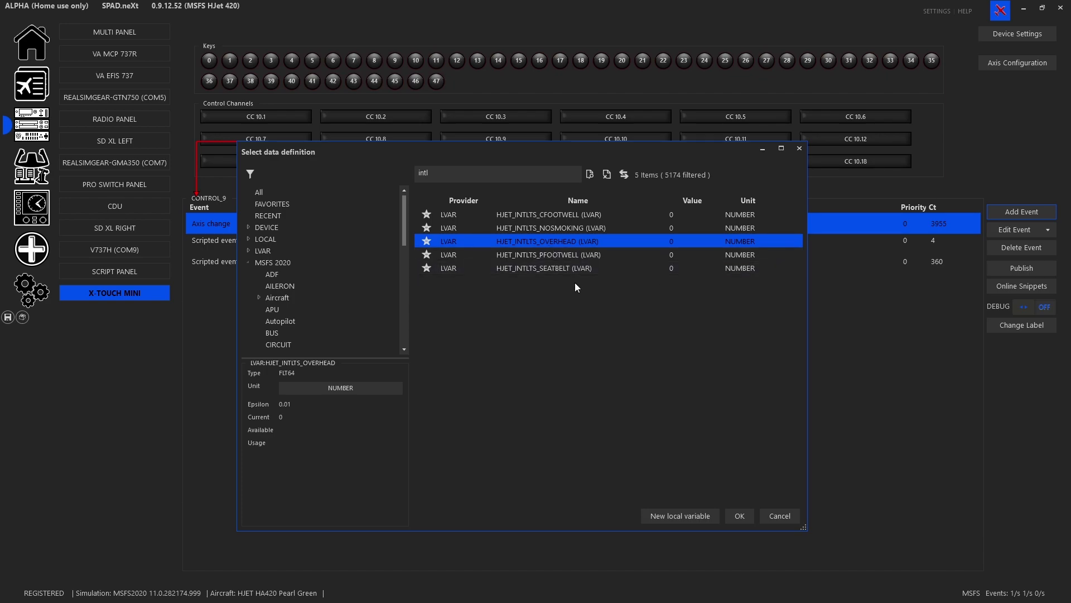
pyautogui.click(739, 516)
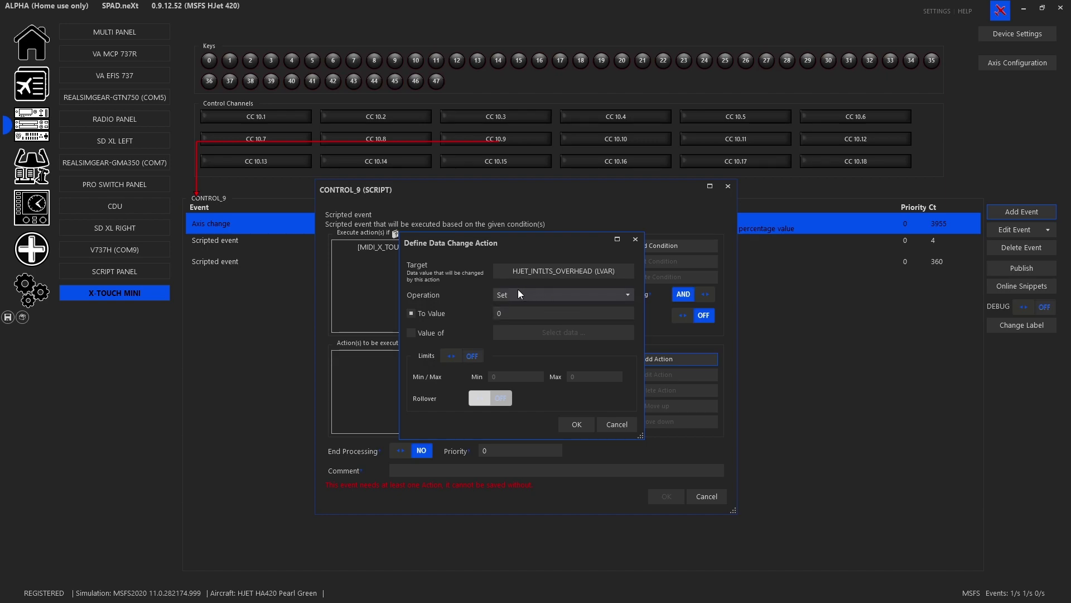
# Step: Define the overhead light action as Set to value 0, and save the scripted event
pyautogui.click(498, 312)
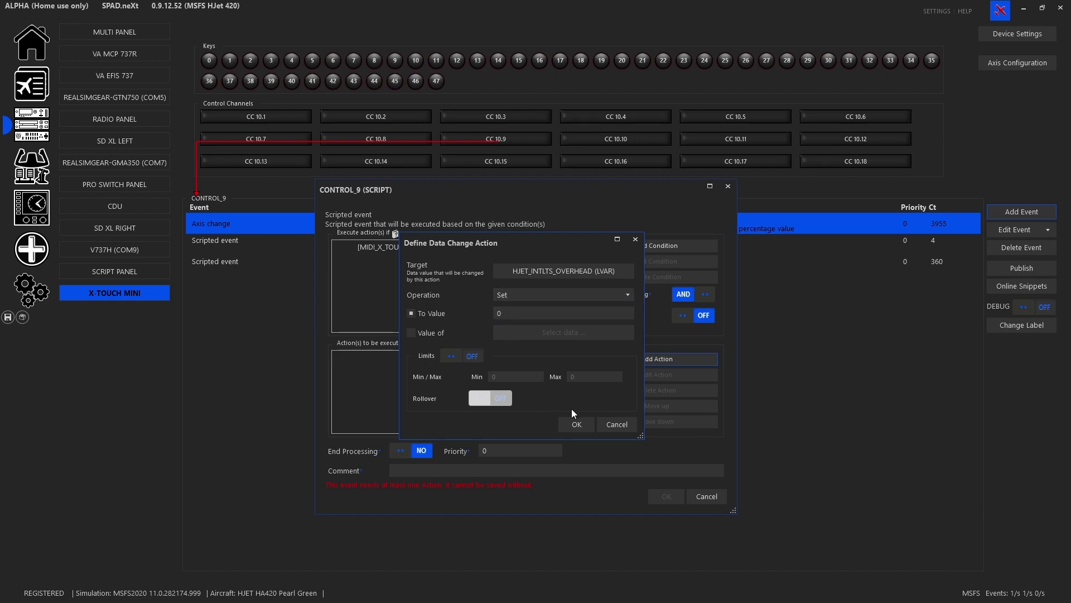
pyautogui.click(577, 423)
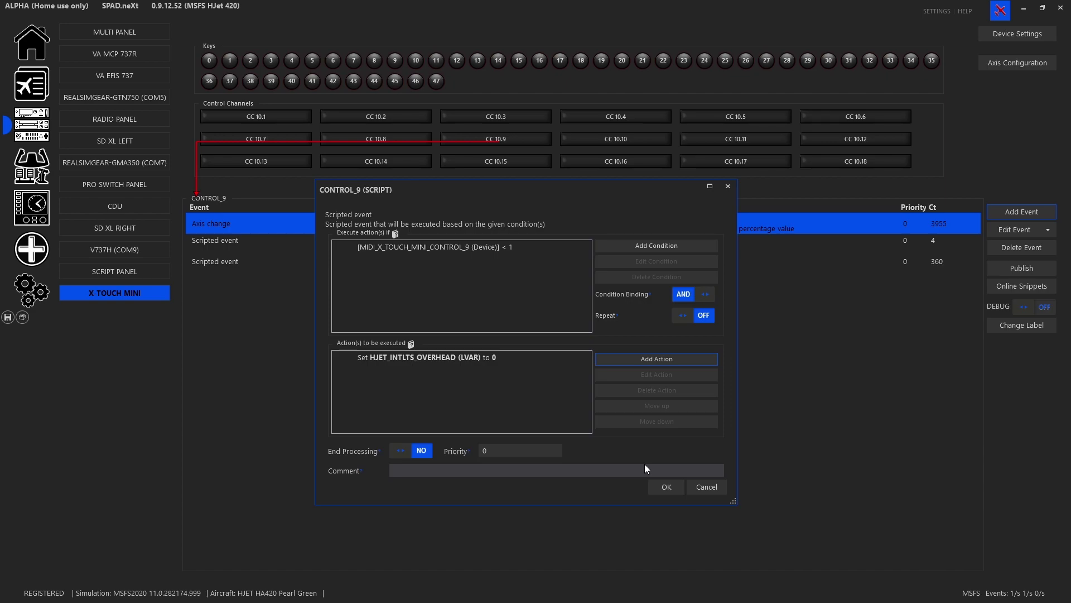
pyautogui.click(669, 484)
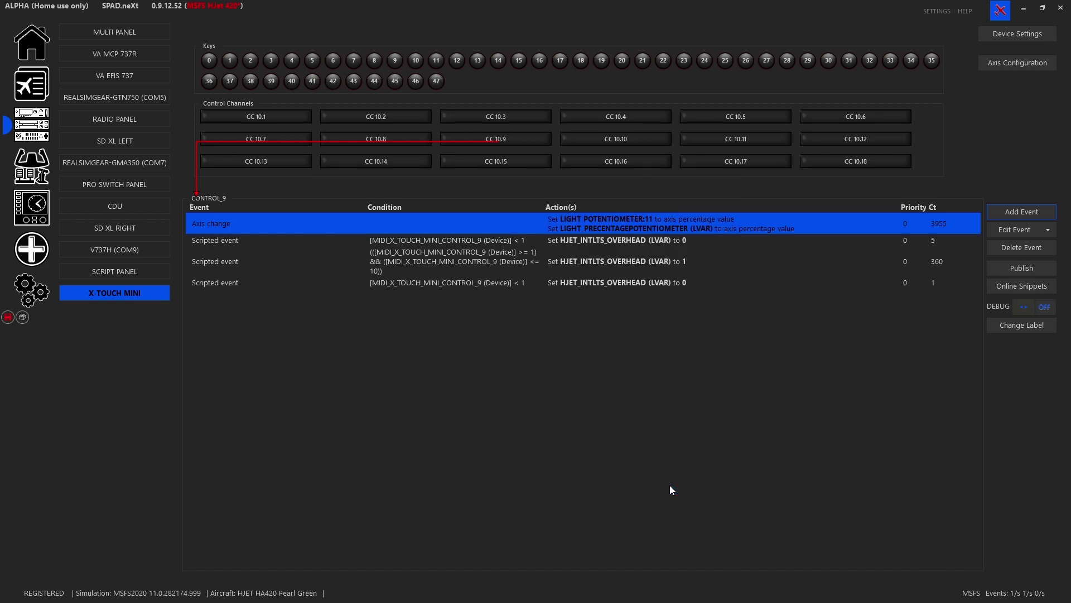
# Step: Compare the two scripted events that set HJET_INTLTS_OVERHEAD to 0, and delete the duplicate at the end of the CC 10.9 list
pyautogui.click(661, 283)
pyautogui.click(644, 239)
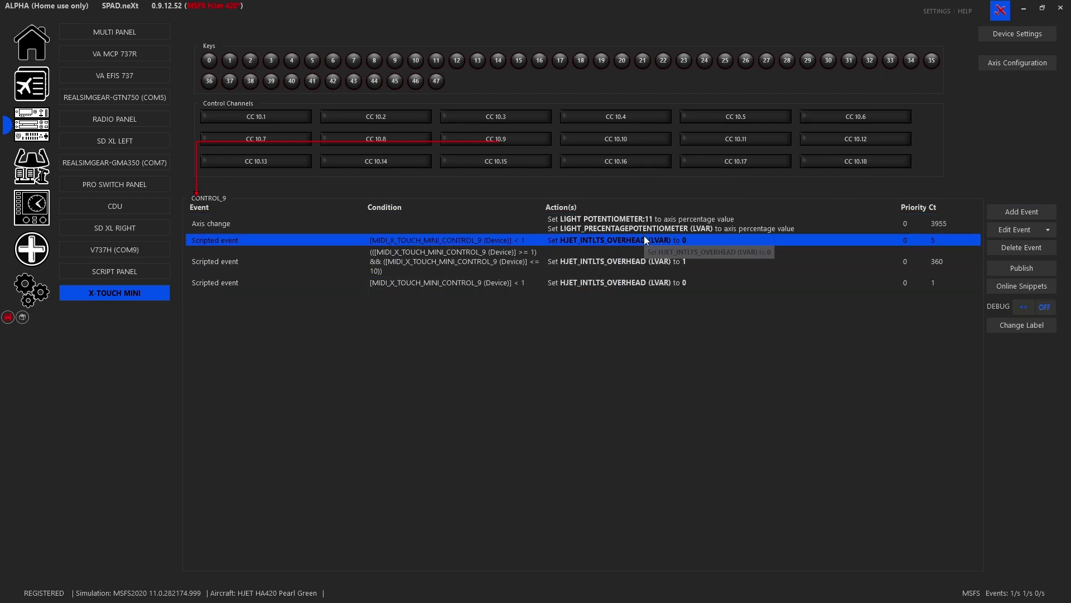
pyautogui.click(642, 282)
pyautogui.click(1021, 248)
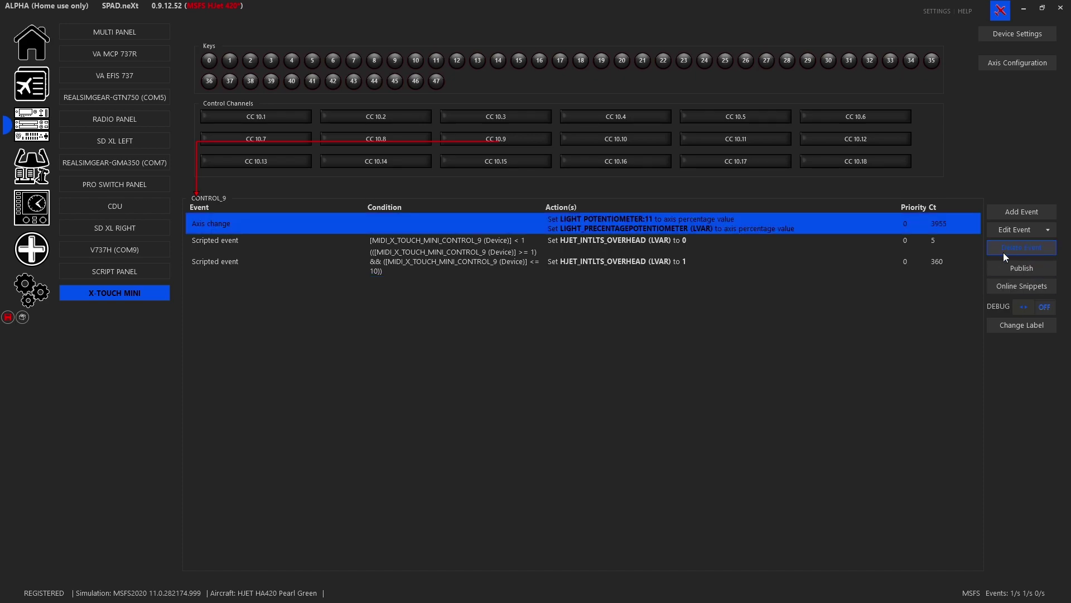
# Step: Examine the range condition and action of the scripted event that sets HJET_INTLTS_OVERHEAD to 1, enlarging its dialog and leaving the condition as is
pyautogui.doubleClick(598, 261)
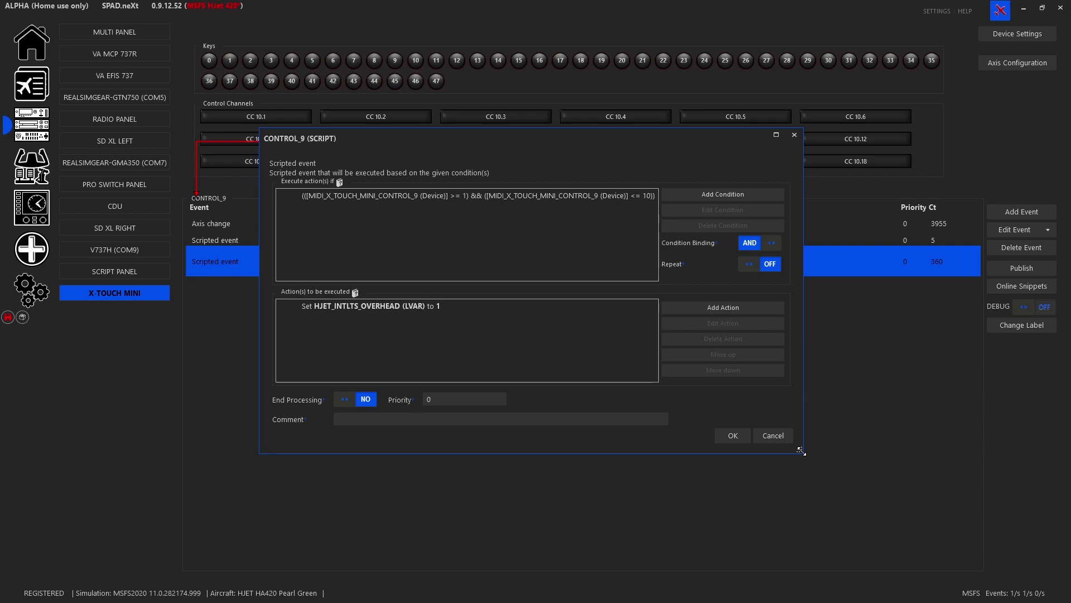
pyautogui.moveTo(800, 451); pyautogui.dragTo(855, 484)
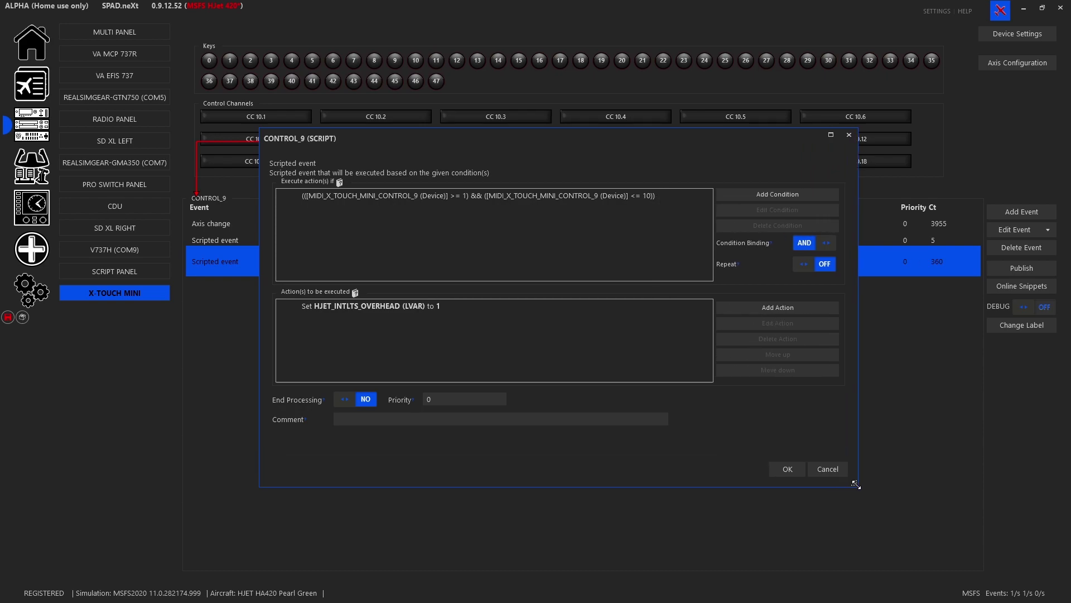
pyautogui.doubleClick(497, 197)
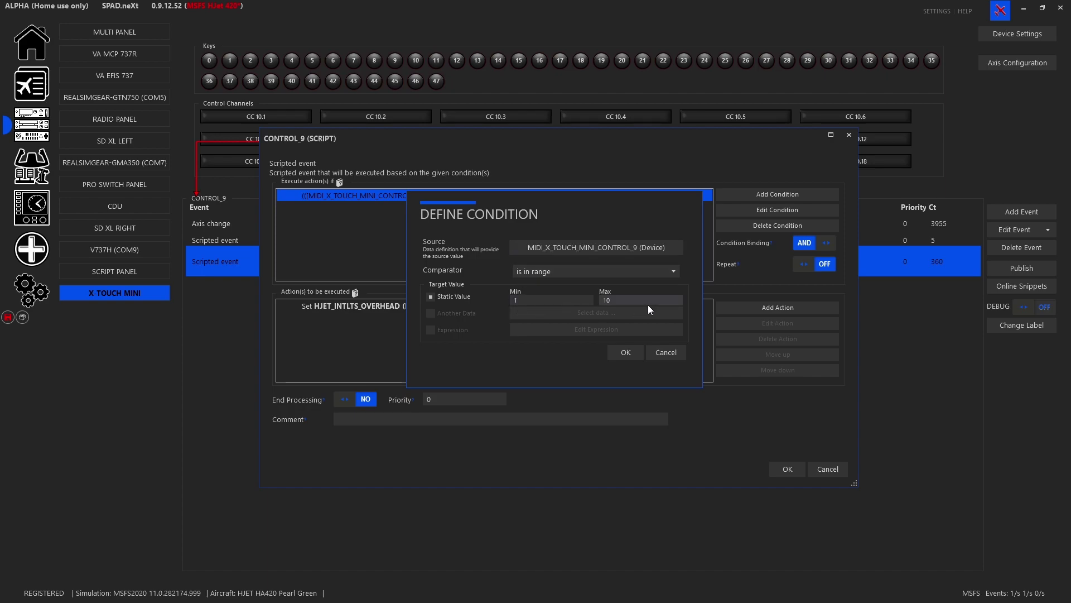
pyautogui.click(624, 354)
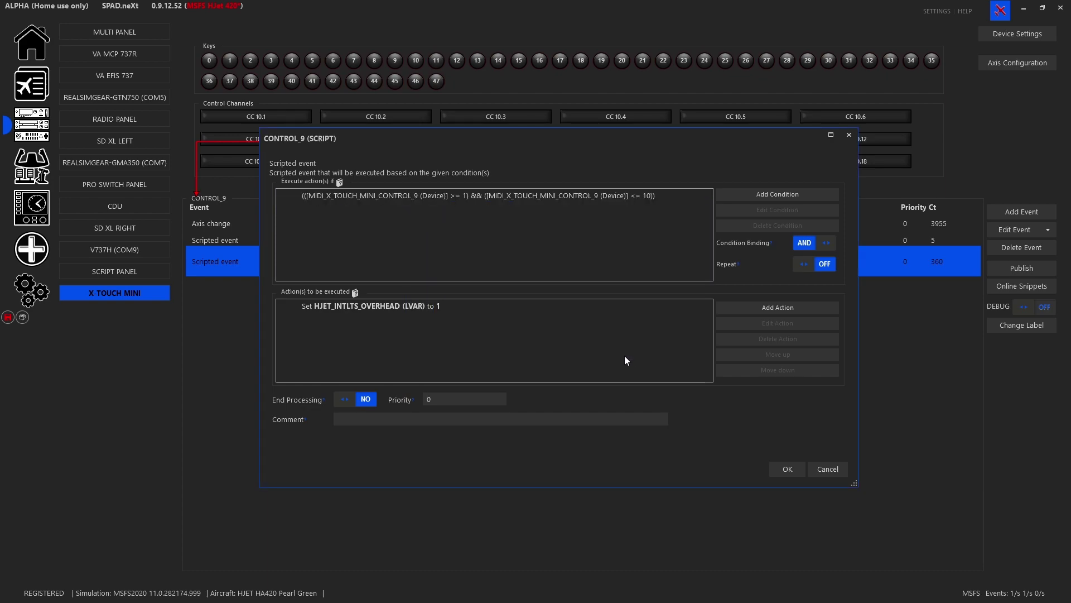
pyautogui.click(401, 310)
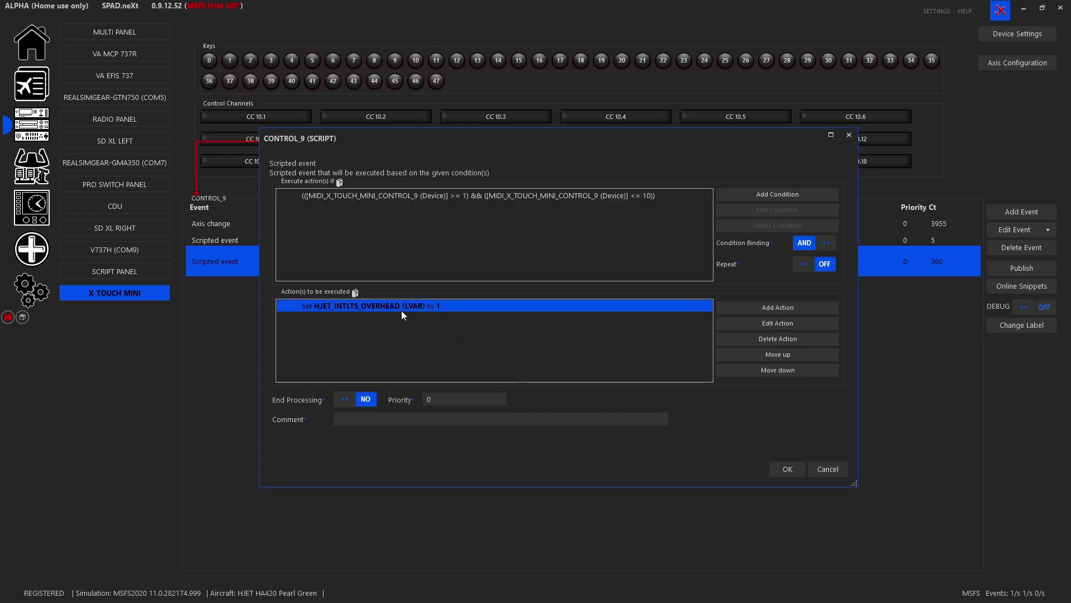